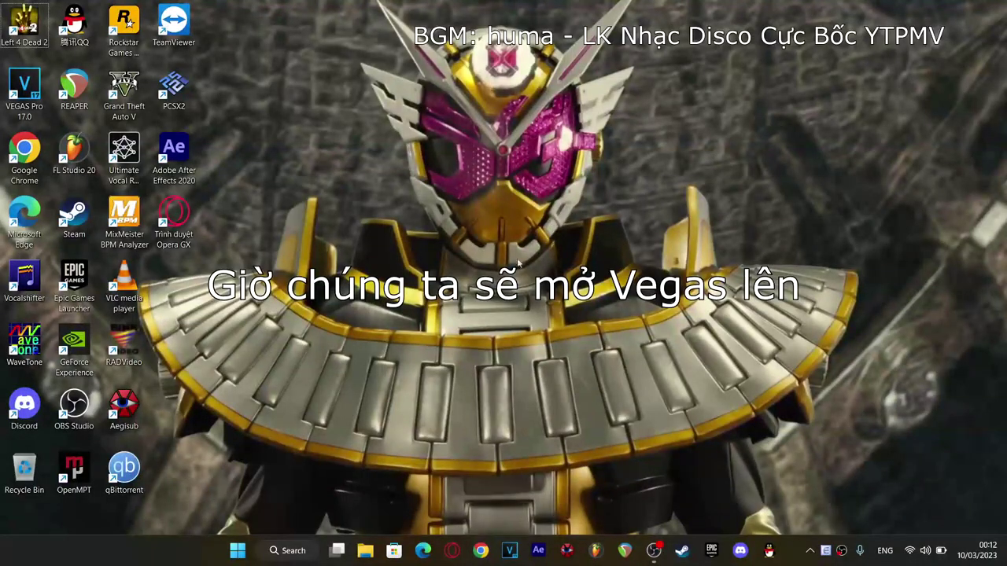
# Start VEGAS Pro 17.0 and run the Otomad Helper script
pyautogui.click(508, 552)
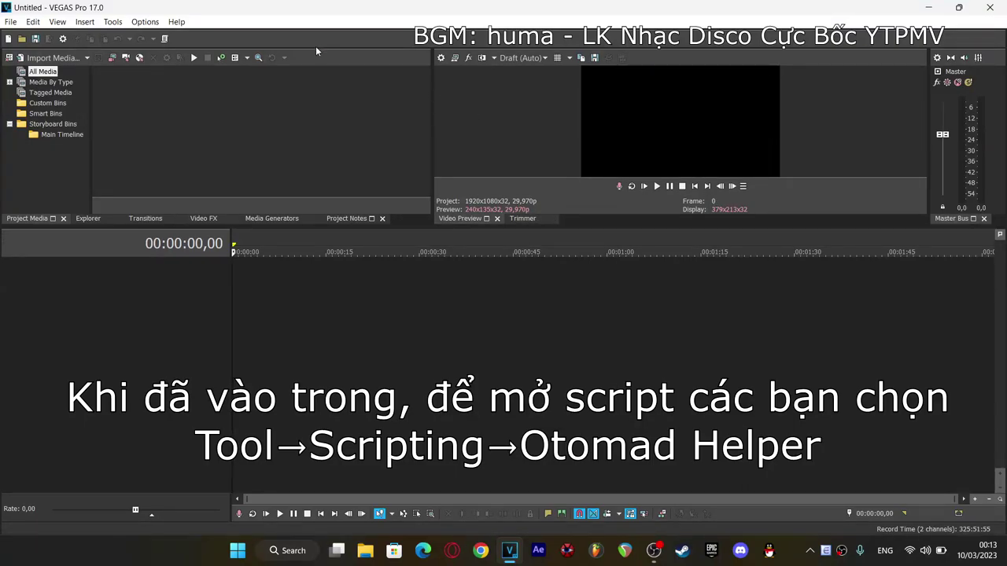
pyautogui.click(144, 22)
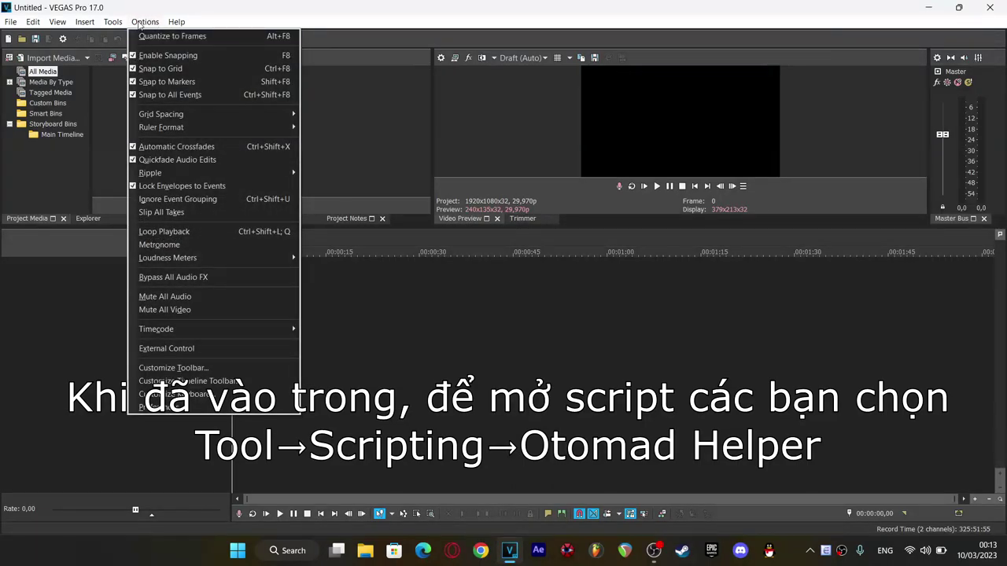
pyautogui.moveTo(115, 24)
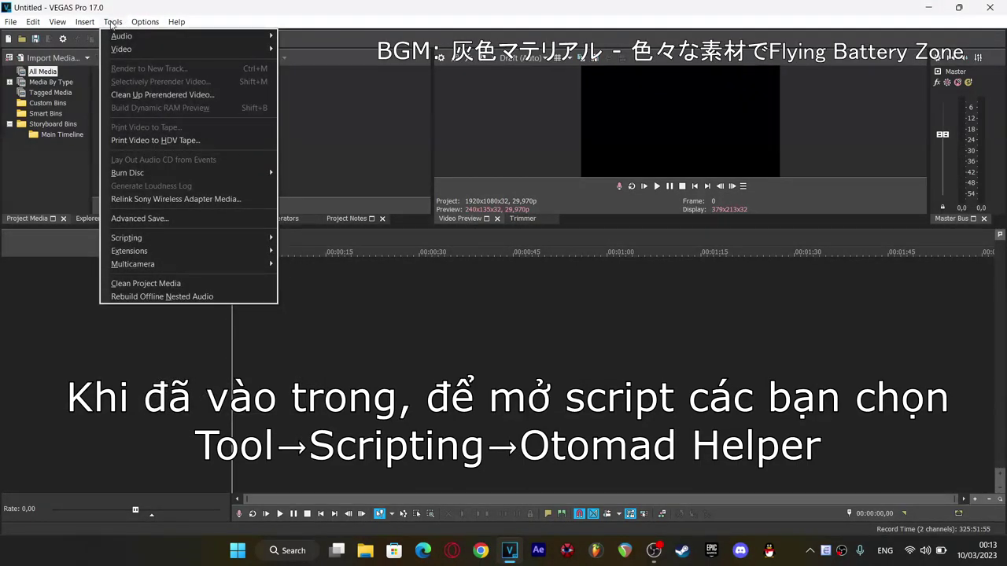
pyautogui.click(117, 22)
pyautogui.click(118, 22)
pyautogui.moveTo(173, 236)
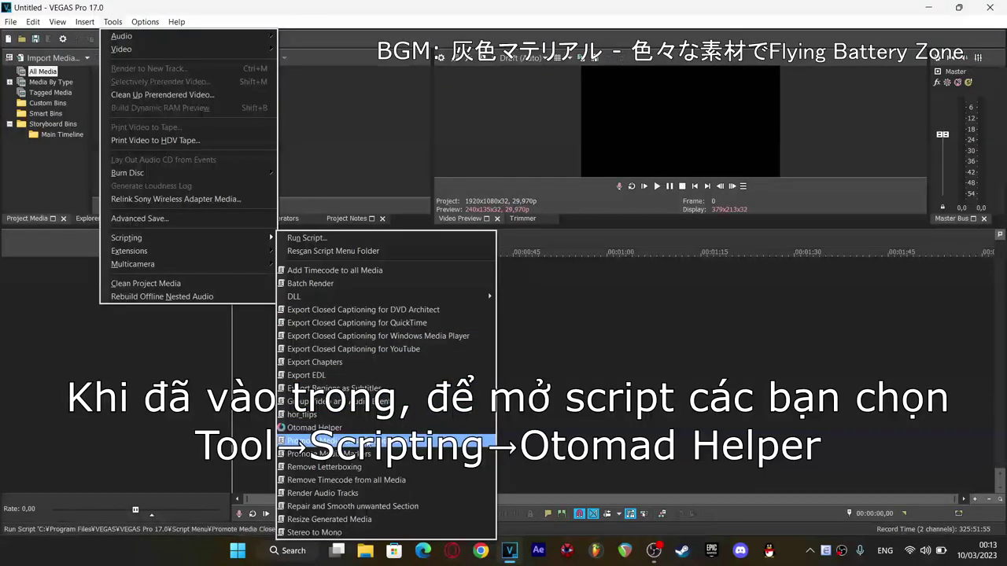
pyautogui.click(364, 428)
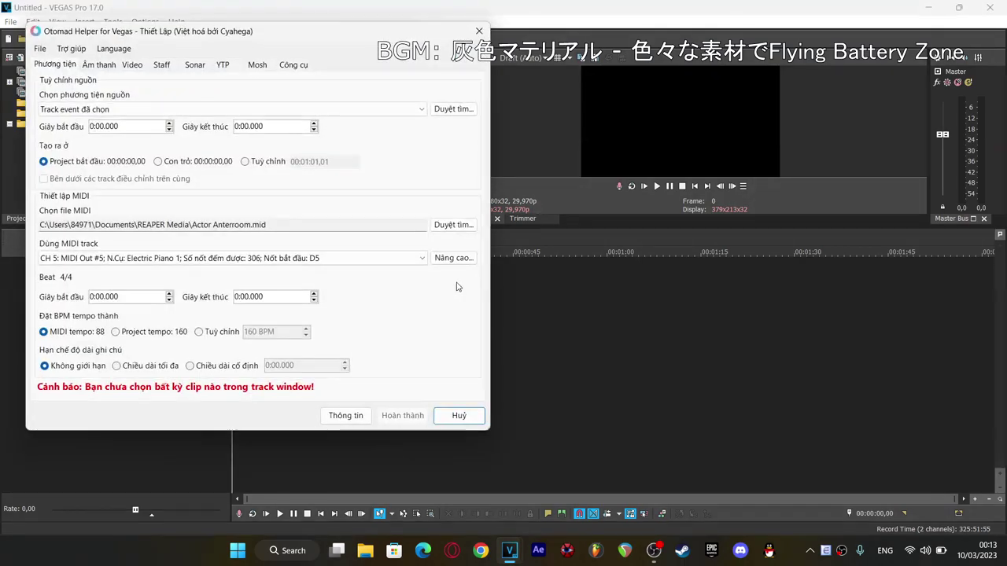
# Check which interface languages Otomad Helper offers, and cancel the script dialog
pyautogui.click(126, 50)
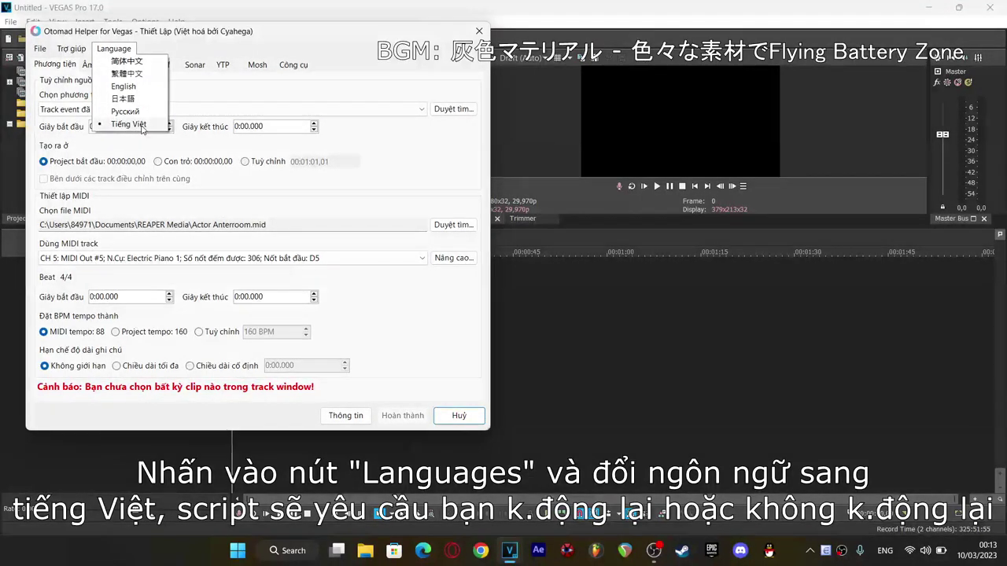
pyautogui.click(270, 36)
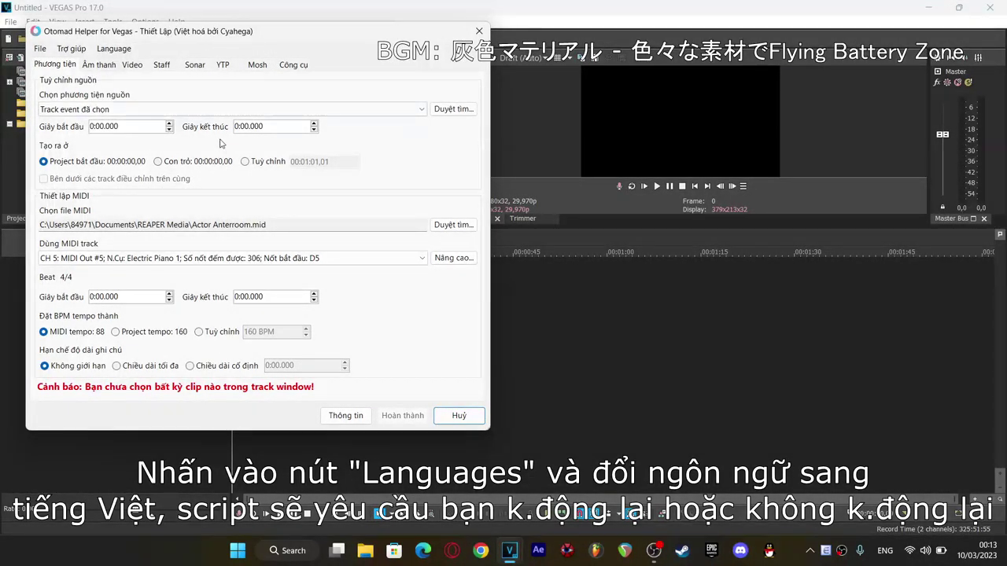
pyautogui.click(462, 417)
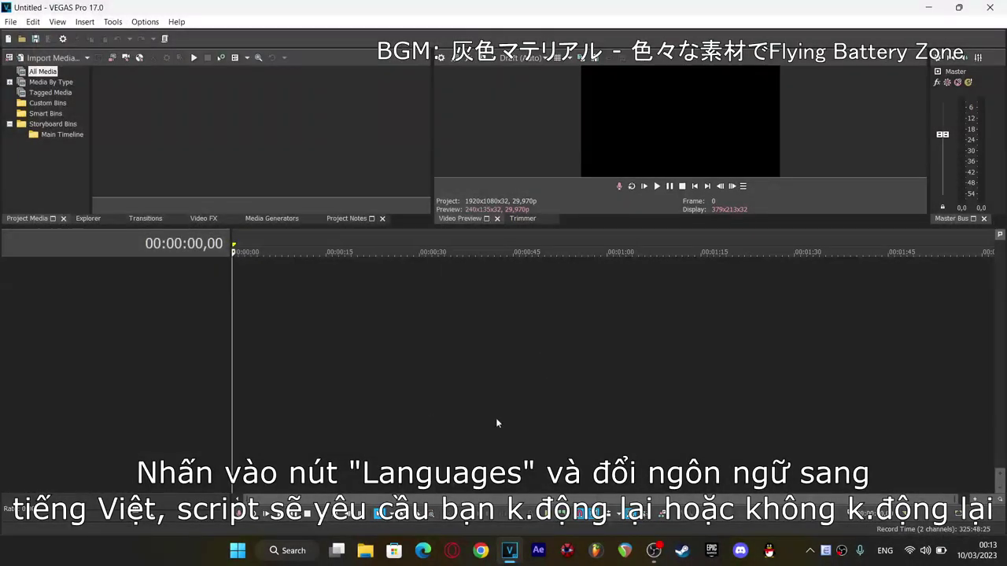
# Add Otomad Helper to the main toolbar buttons and place it directly before hor_flips
pyautogui.click(150, 24)
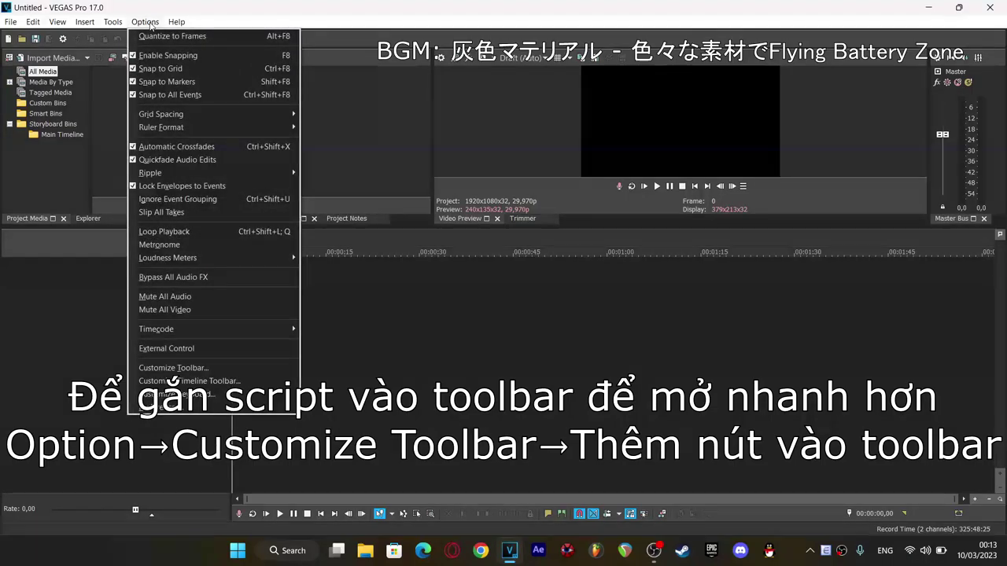
pyautogui.click(189, 368)
pyautogui.scroll(-10, 61, 132)
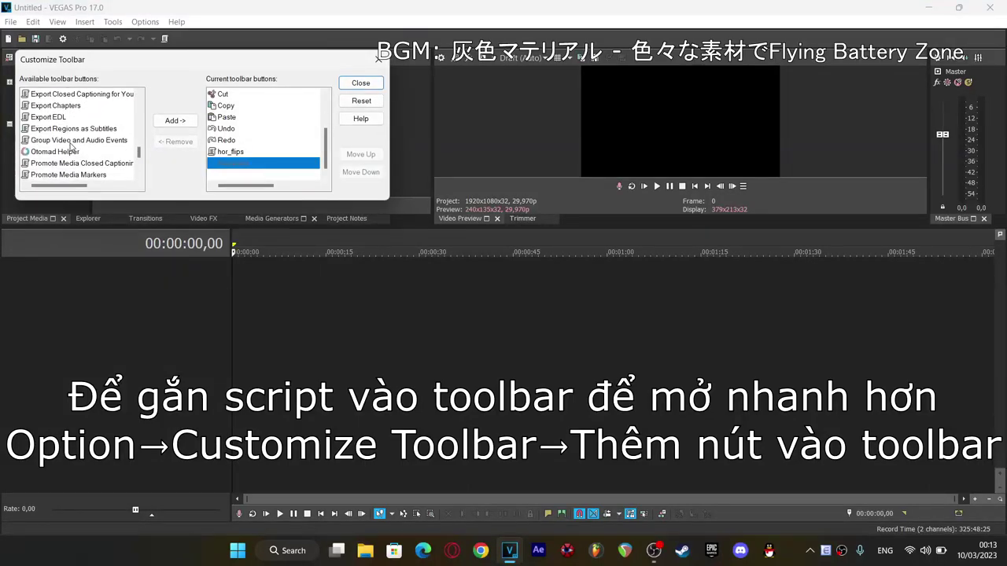
pyautogui.click(91, 154)
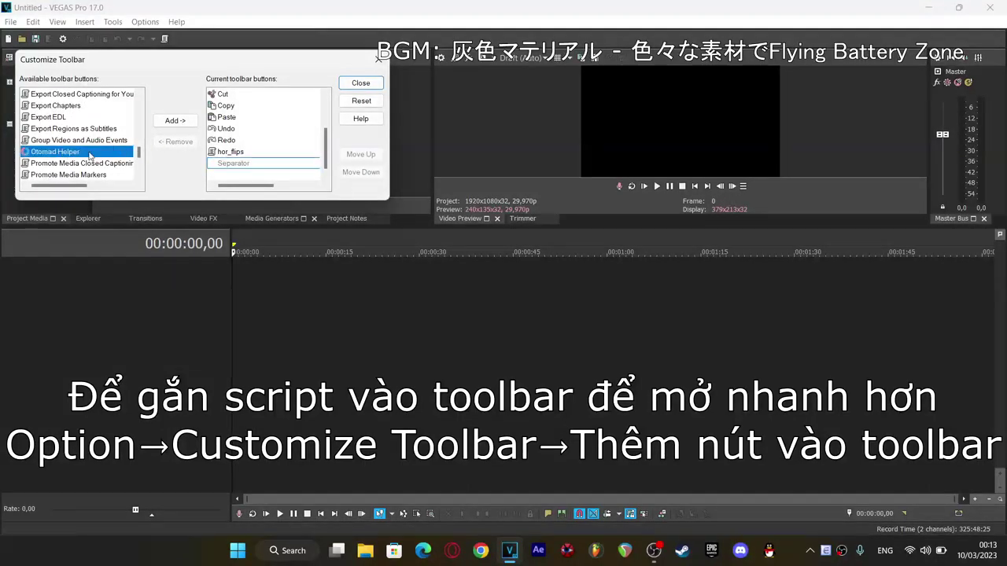
pyautogui.click(174, 120)
pyautogui.click(262, 152)
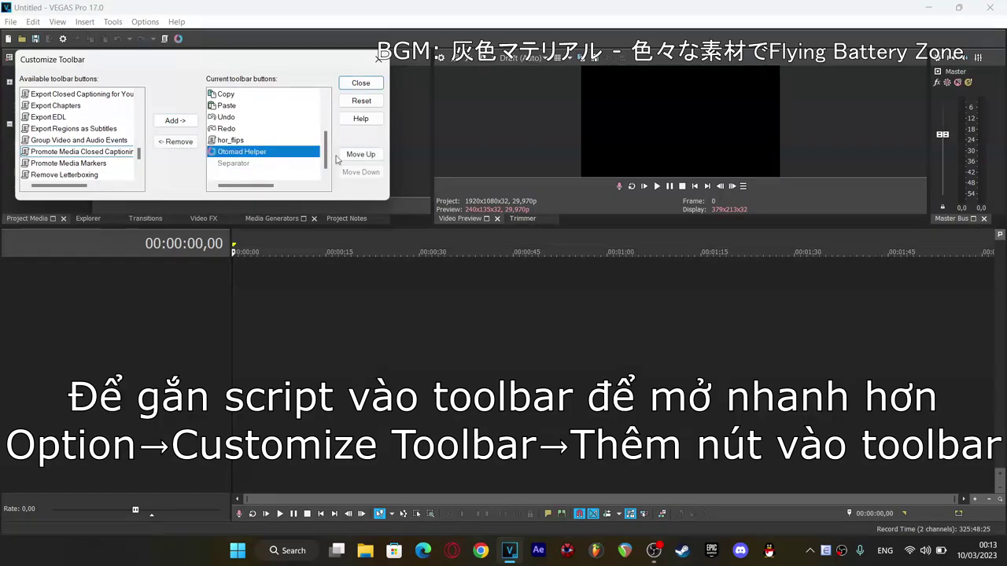
pyautogui.click(360, 154)
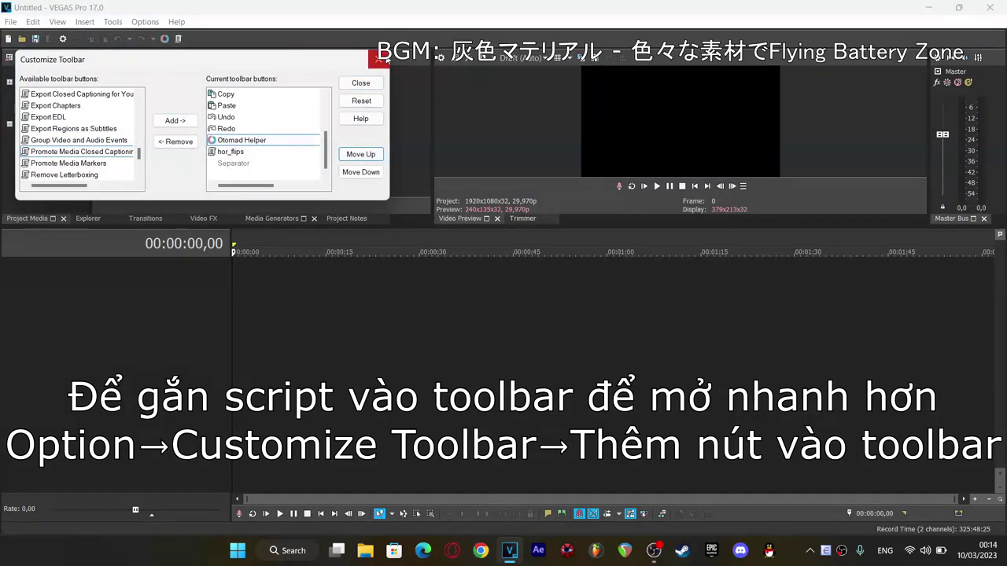
pyautogui.click(356, 85)
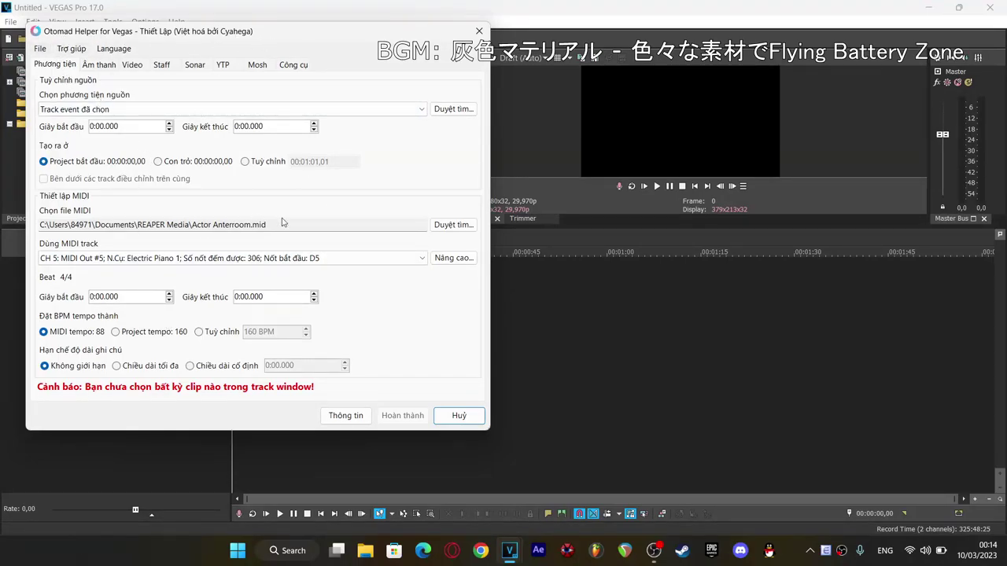
# Select the Lead 2 pitch audio event on the timeline as the sample for the script
pyautogui.click(358, 418)
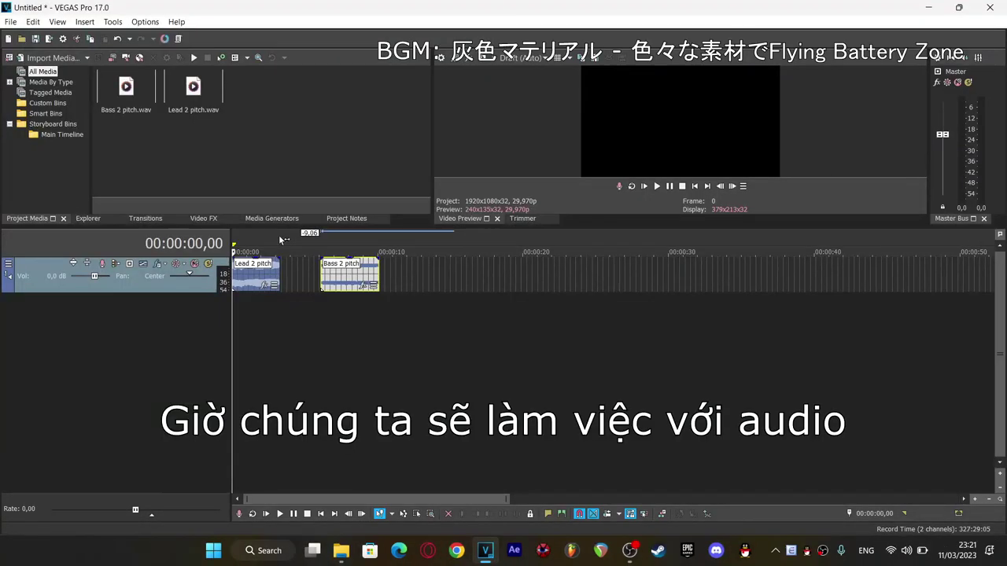
pyautogui.click(391, 364)
pyautogui.click(244, 274)
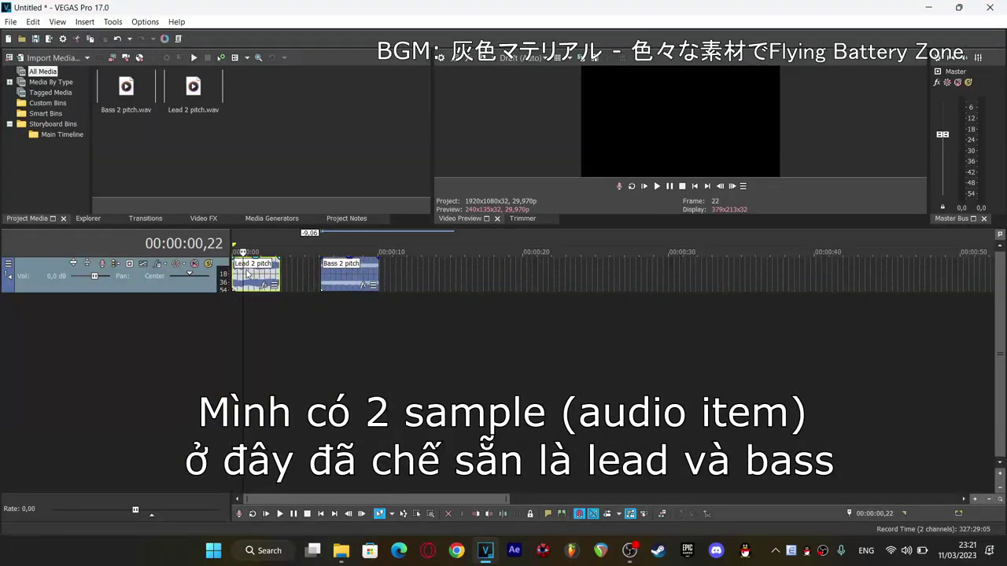
pyautogui.click(347, 274)
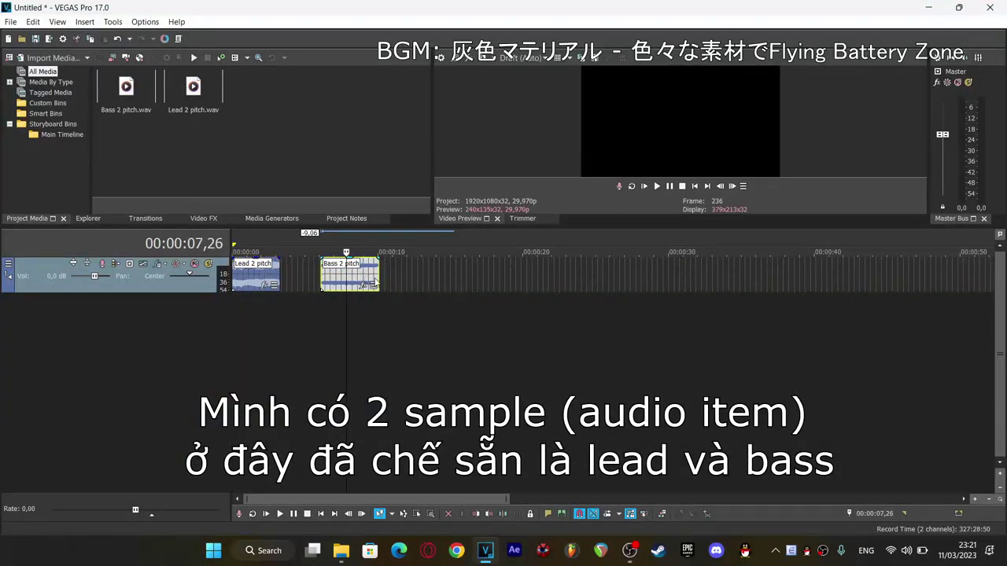
pyautogui.click(250, 269)
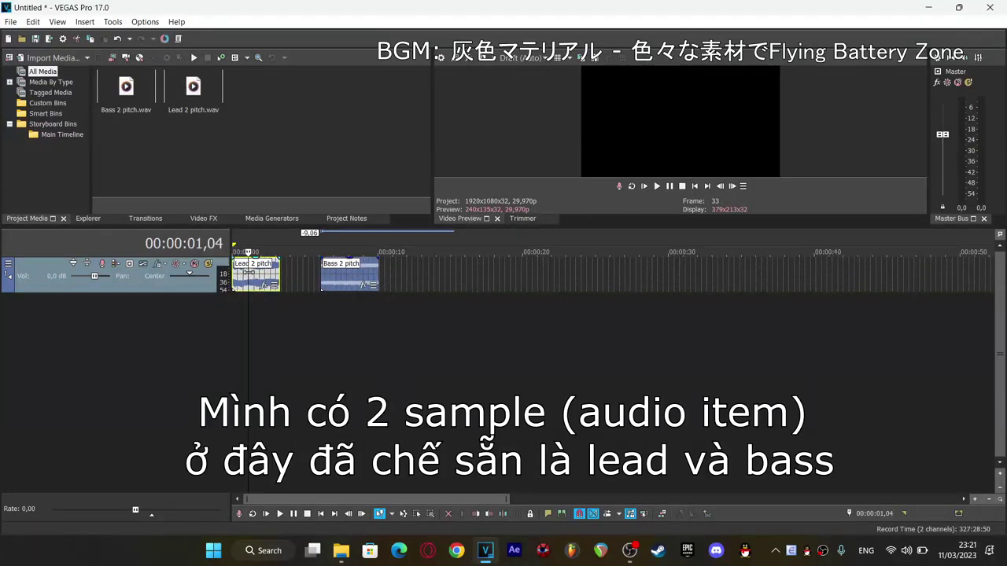
pyautogui.click(259, 284)
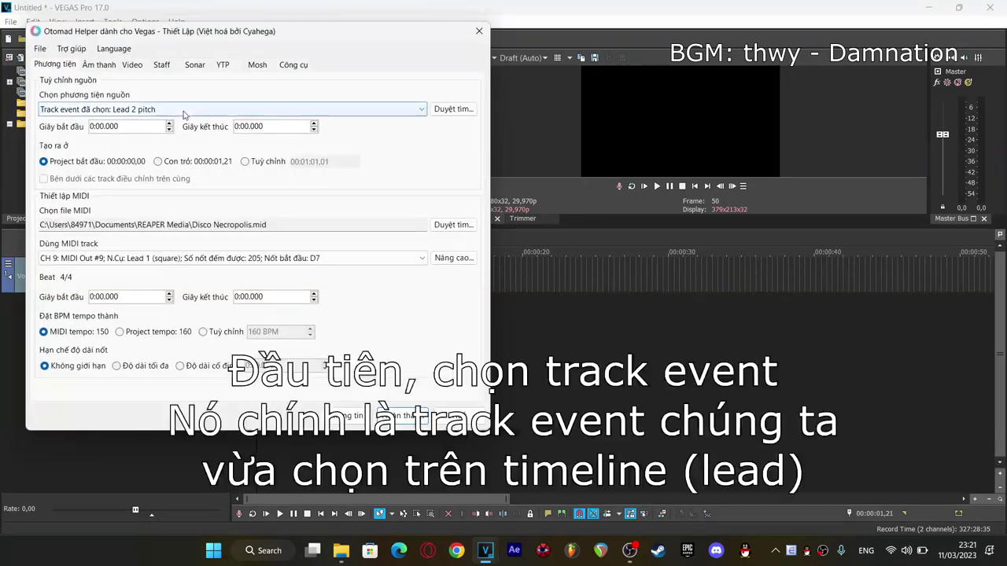
# Use the selected track event Lead 2 pitch as the script's source media and move the dialog clear of the timeline clips
pyautogui.click(184, 110)
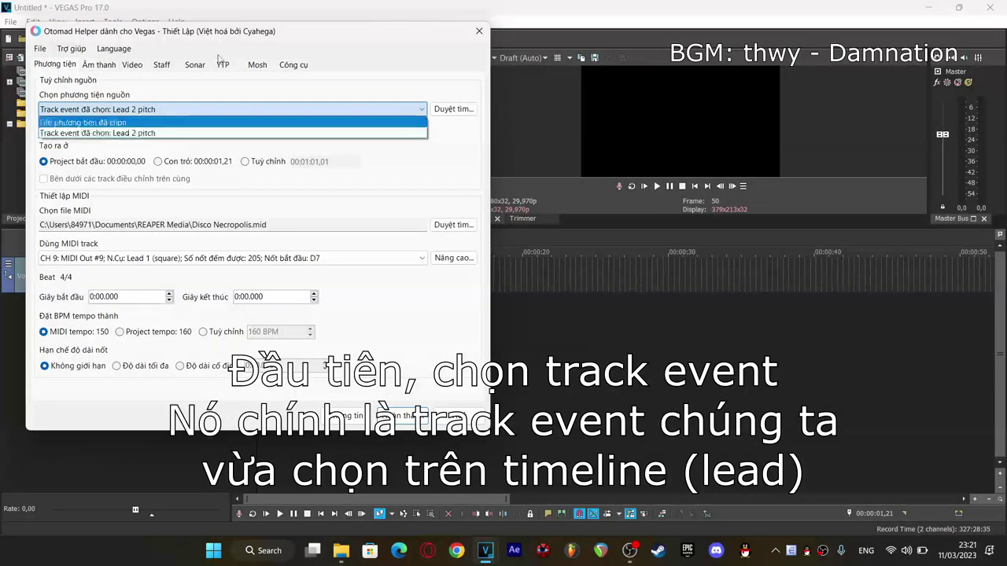
pyautogui.click(97, 133)
pyautogui.moveTo(239, 32); pyautogui.dragTo(653, 45)
pyautogui.click(613, 123)
pyautogui.click(613, 148)
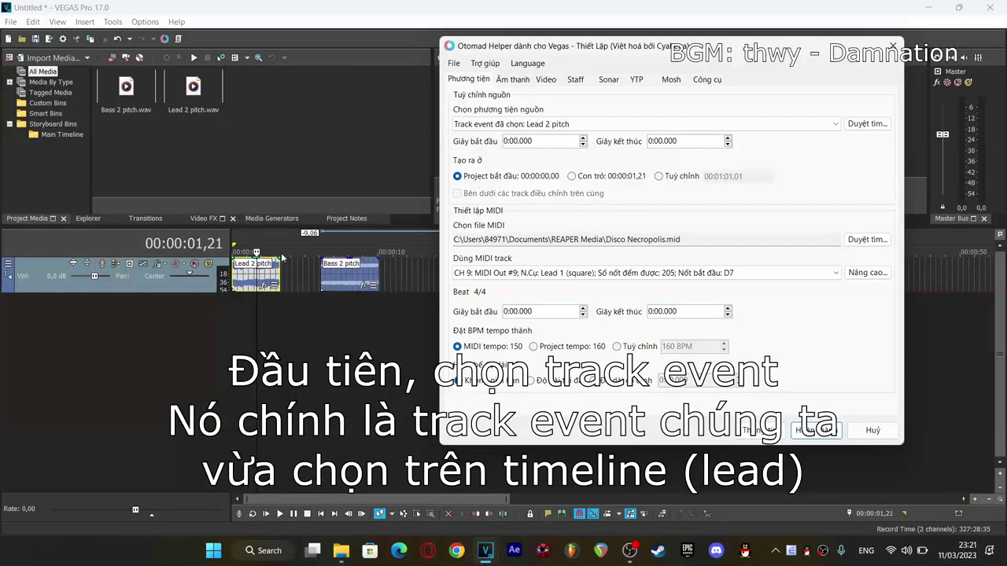
# Load Disco Necropolis.mid as the MIDI file and choose the track CH 9: MIDI Out #9, Lead 1 (square)
pyautogui.click(867, 239)
pyautogui.click(611, 243)
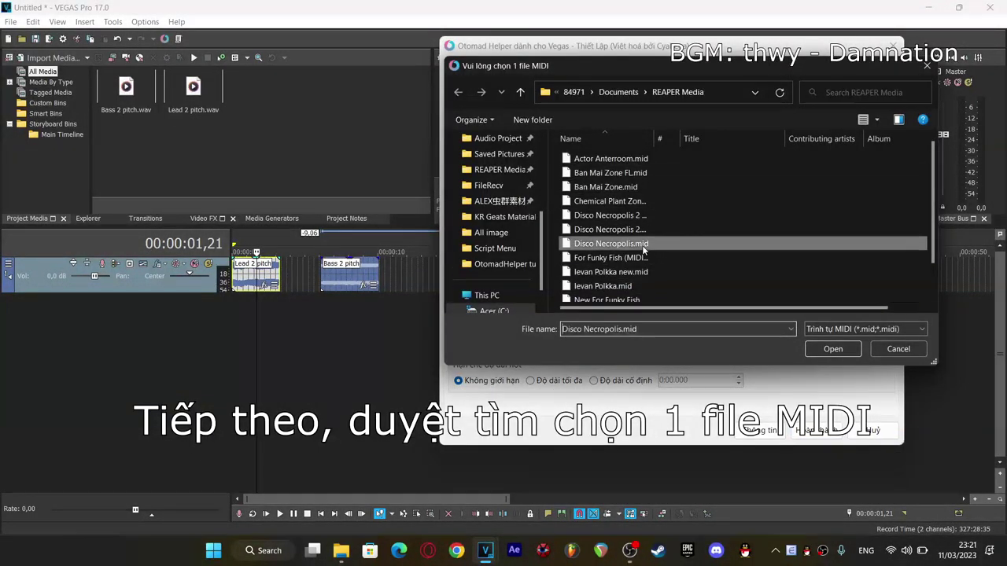
pyautogui.click(815, 346)
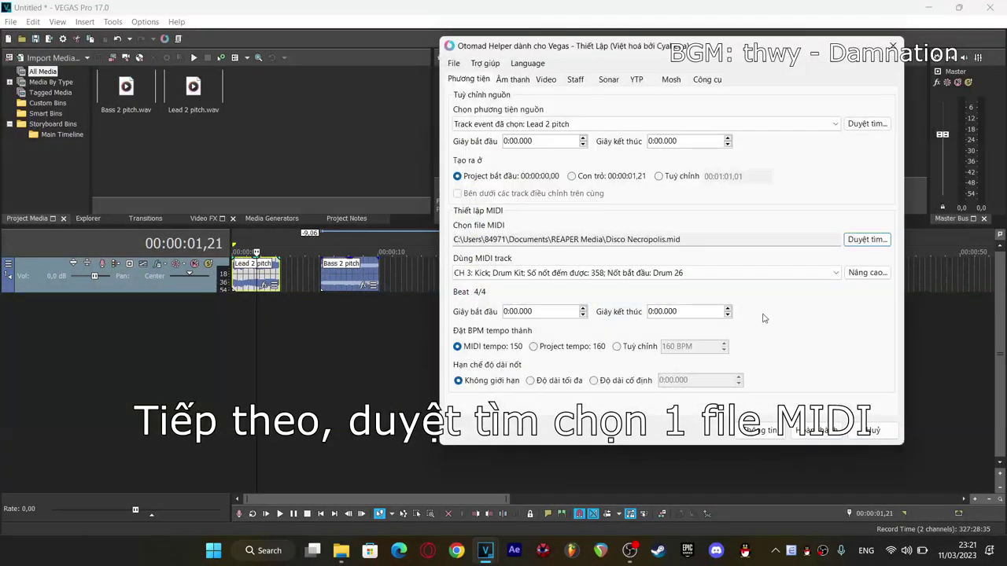
pyautogui.click(700, 273)
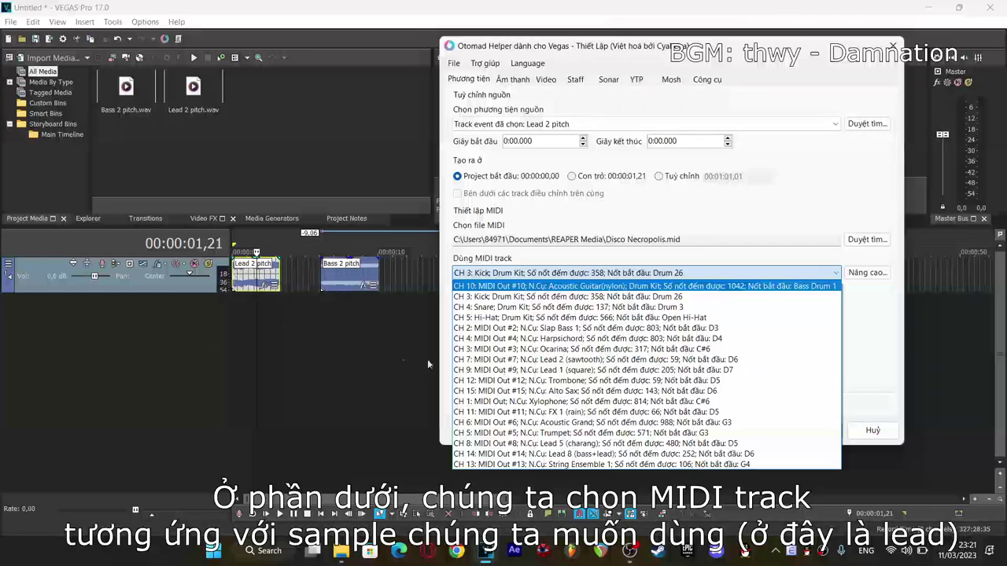
pyautogui.click(593, 370)
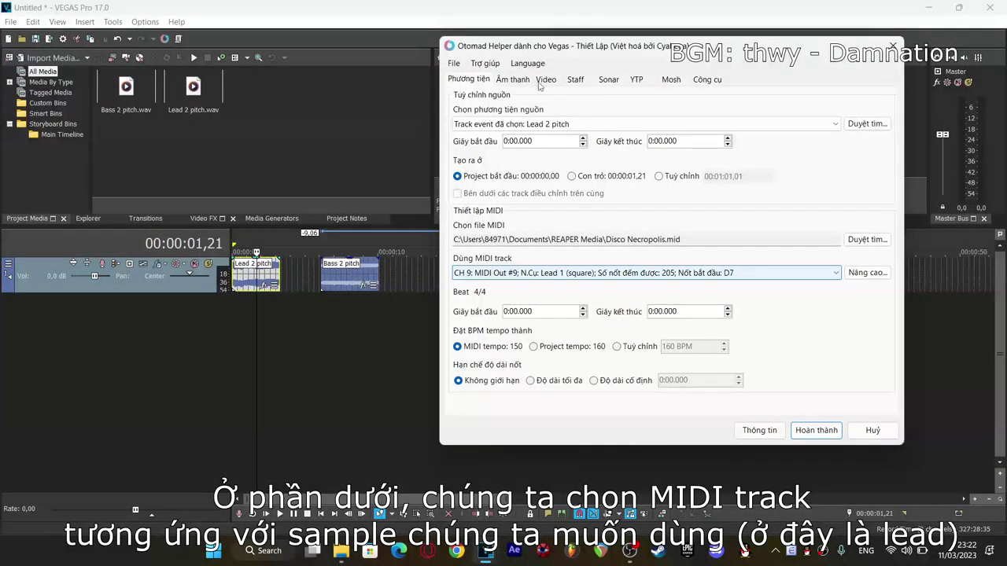
# Set the original pitch in the script's audio tuning settings to C6
pyautogui.click(509, 79)
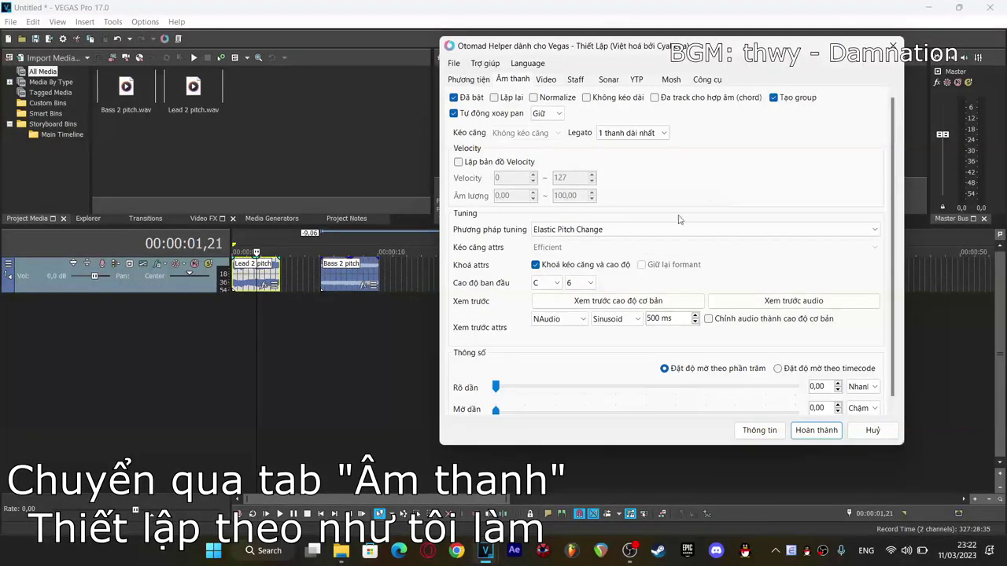
pyautogui.click(580, 283)
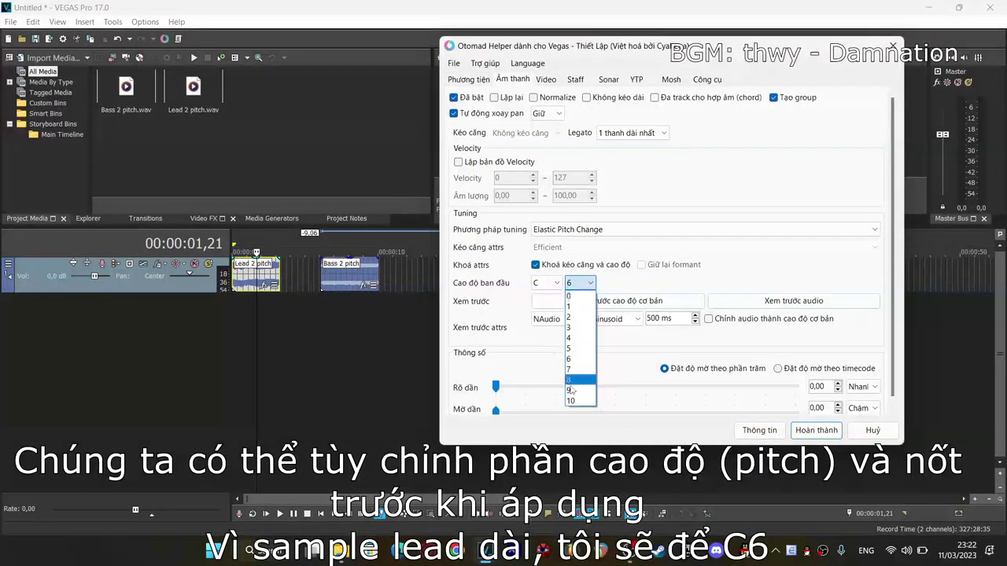
pyautogui.click(542, 283)
pyautogui.click(542, 283)
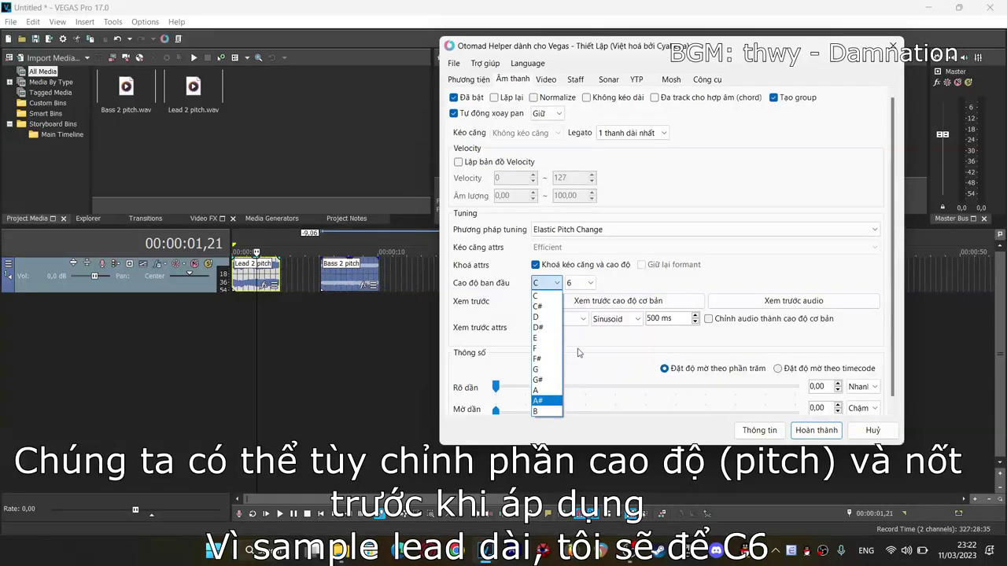
pyautogui.click(580, 284)
pyautogui.click(580, 283)
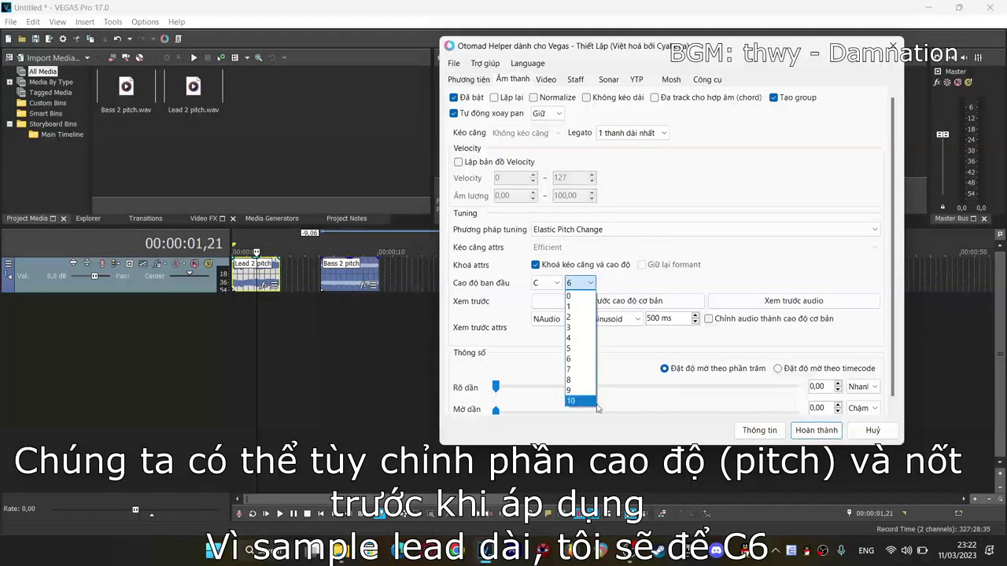
pyautogui.click(586, 283)
pyautogui.click(585, 284)
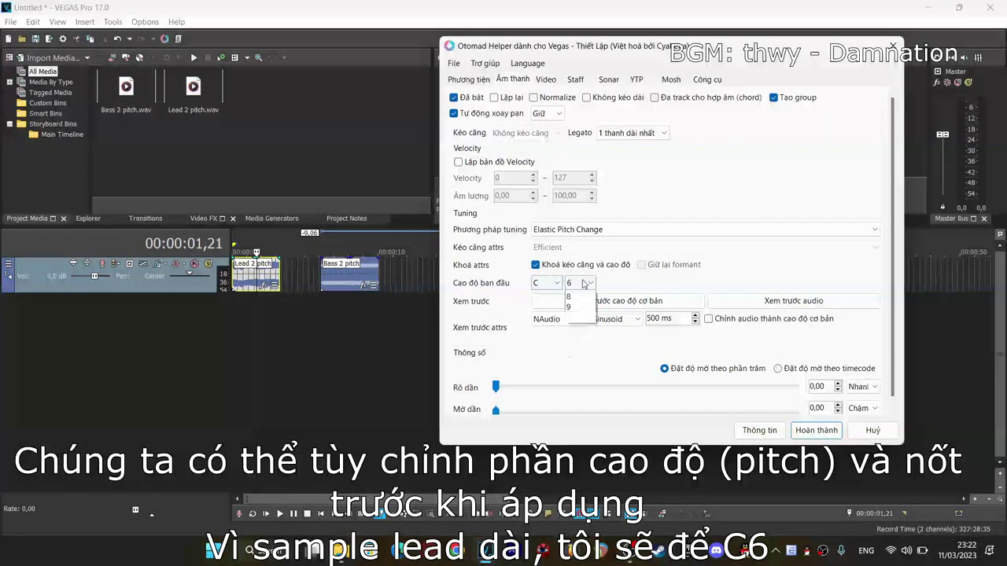
pyautogui.click(580, 360)
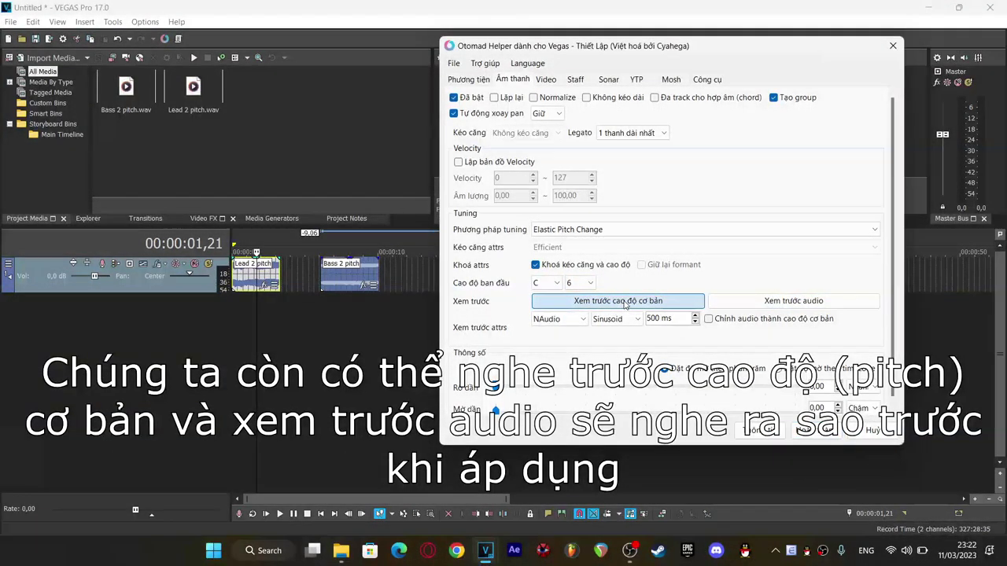
# Preview the basic pitch and the source audio, and generate the lead notes on the timeline
pyautogui.click(637, 302)
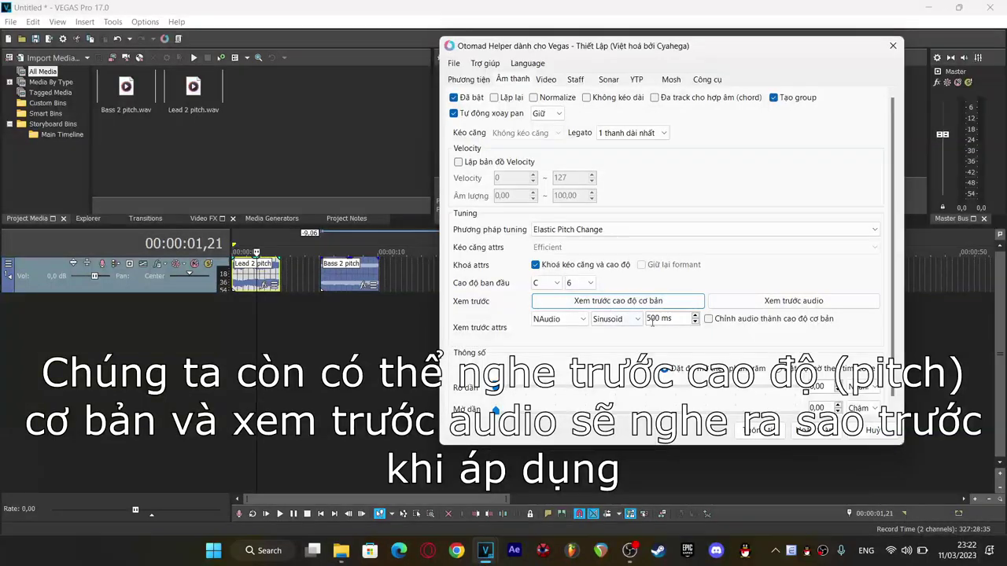
pyautogui.click(798, 302)
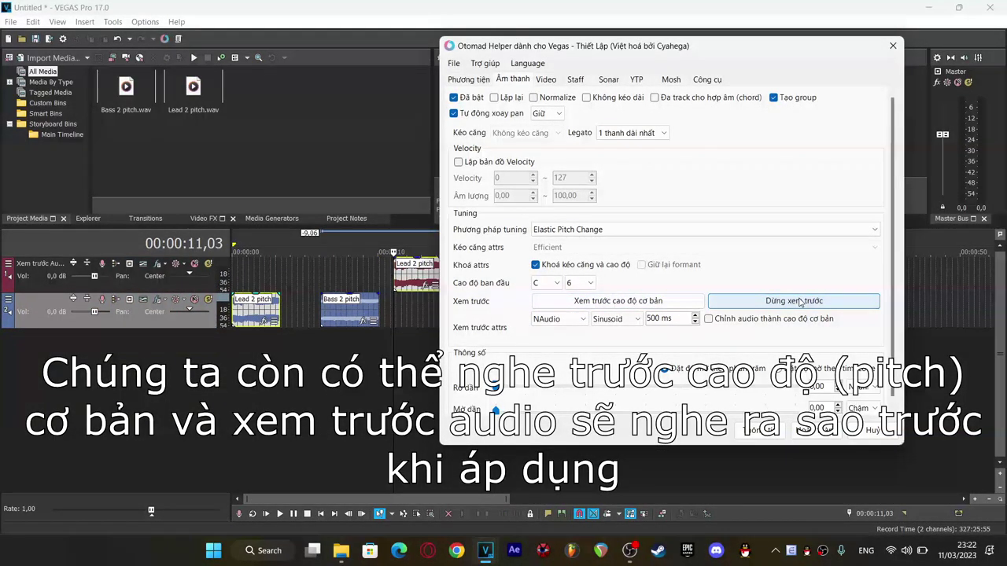
pyautogui.click(799, 302)
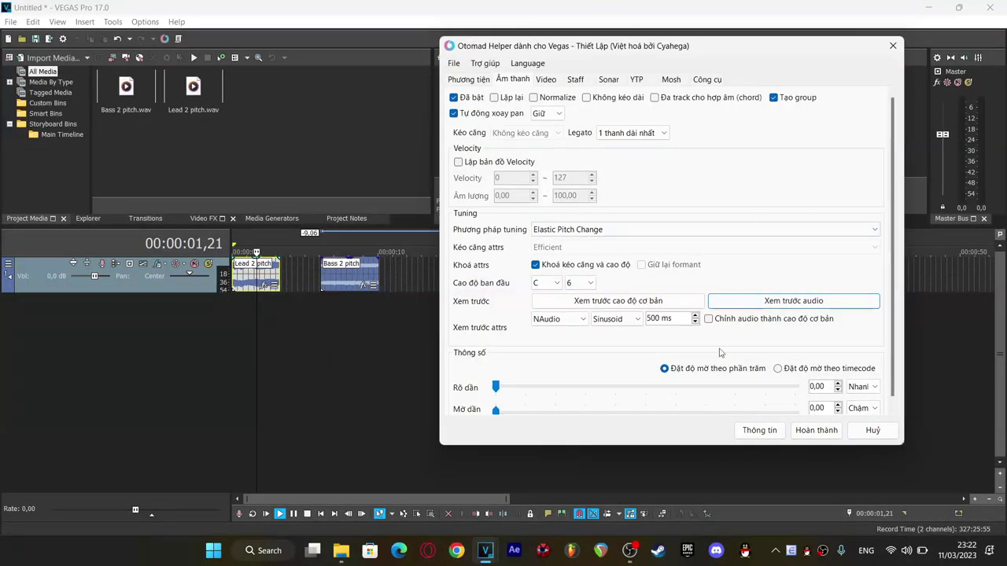
pyautogui.click(816, 430)
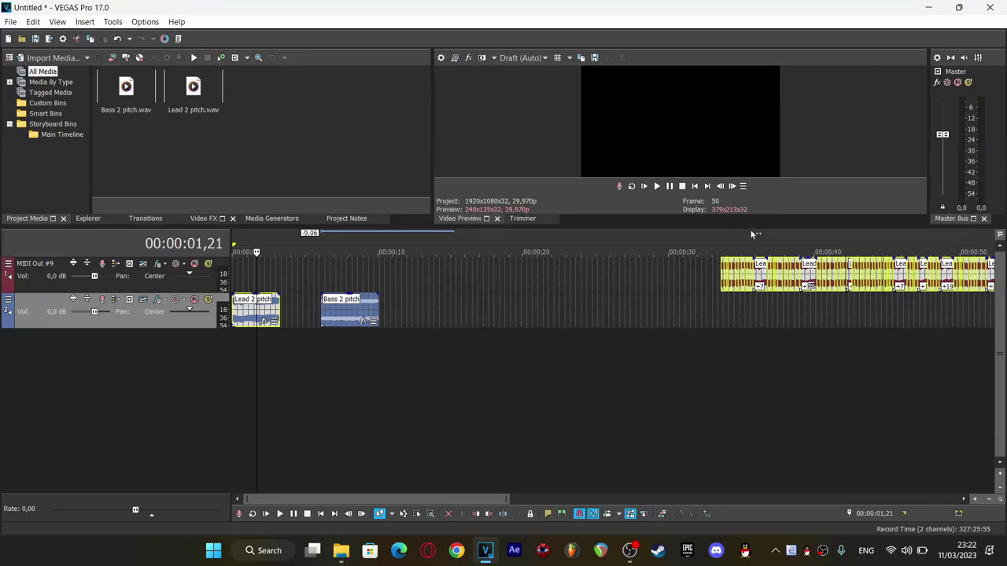
# Play the generated lead notes from the start of their first section and examine the pitch-shifted events on the timeline
pyautogui.click(719, 250)
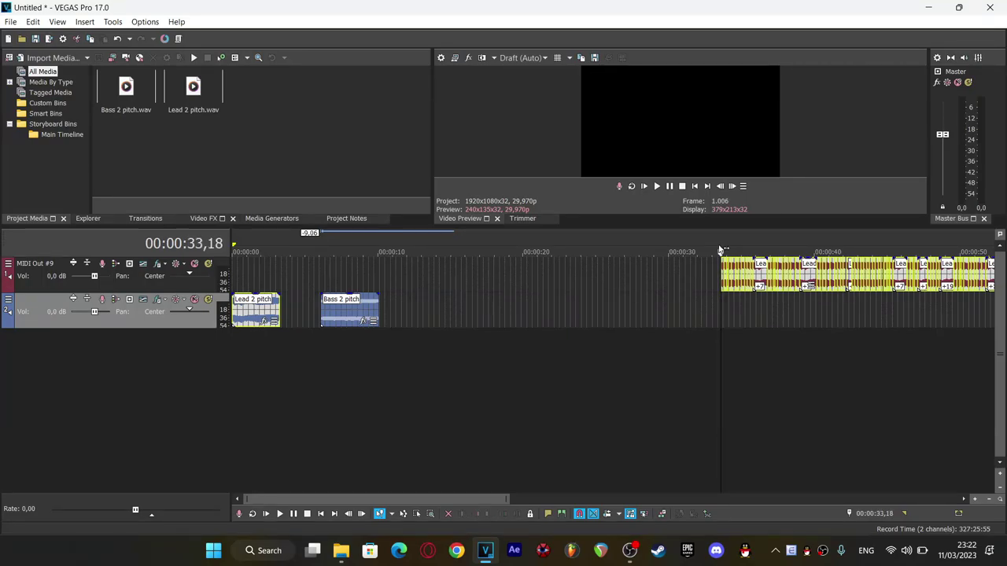
pyautogui.press('space')
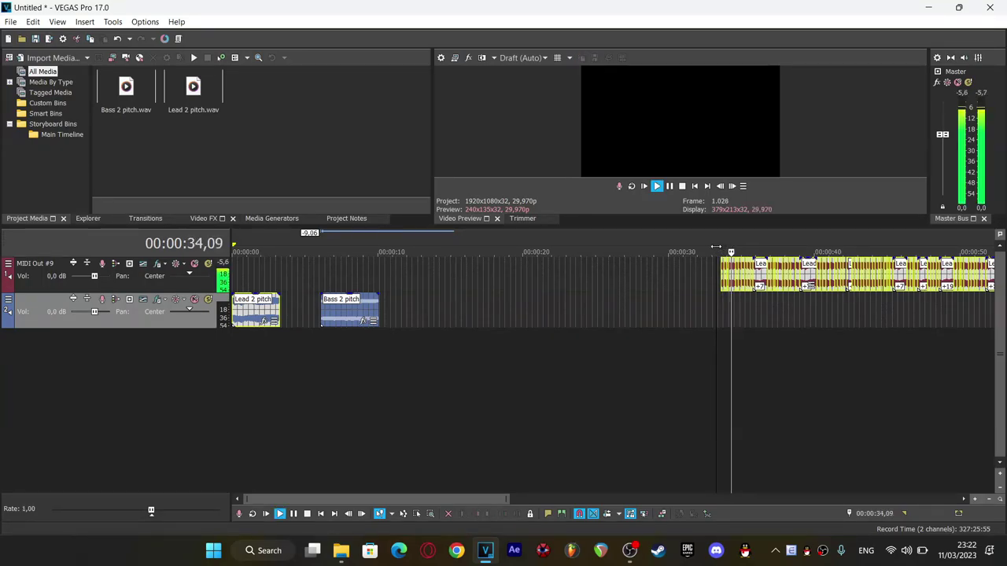
pyautogui.moveTo(716, 246); pyautogui.dragTo(643, 245)
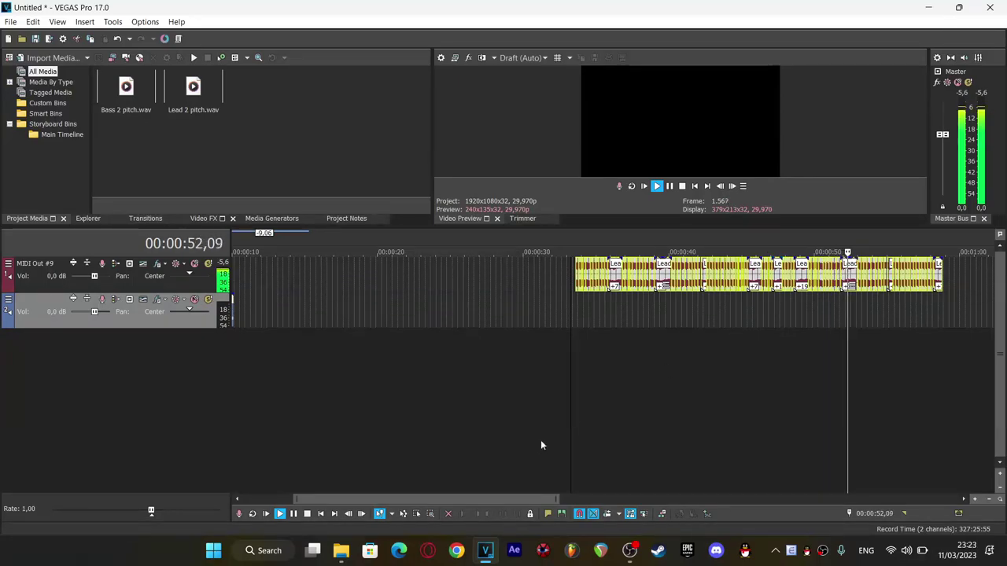
pyautogui.moveTo(534, 496); pyautogui.dragTo(595, 489)
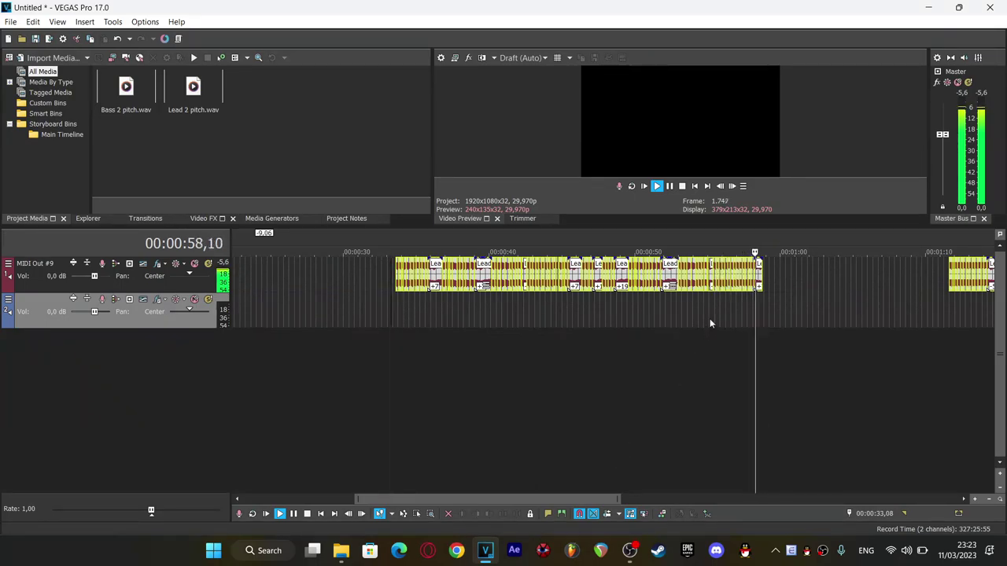
pyautogui.press('space')
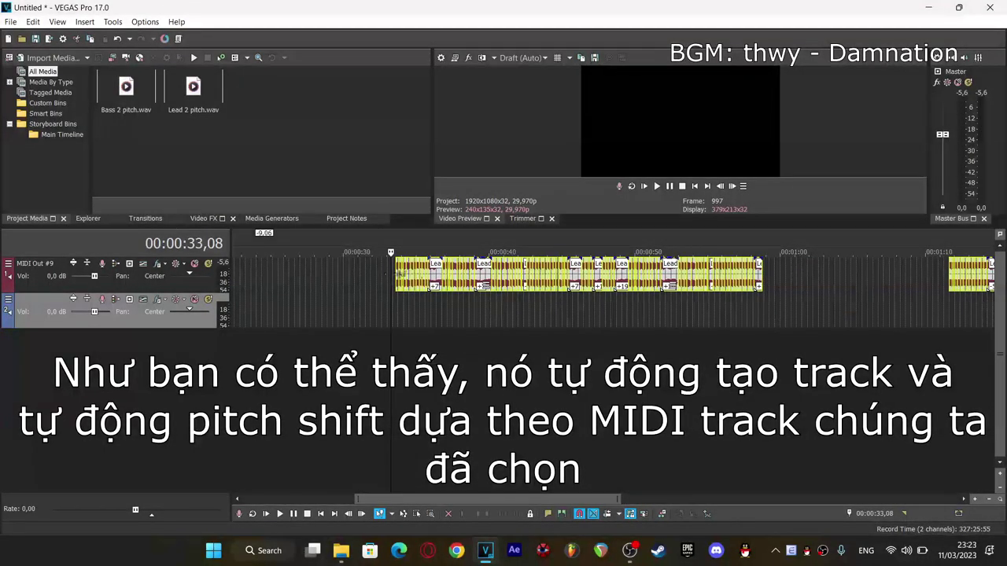
pyautogui.scroll(5, 574, 288)
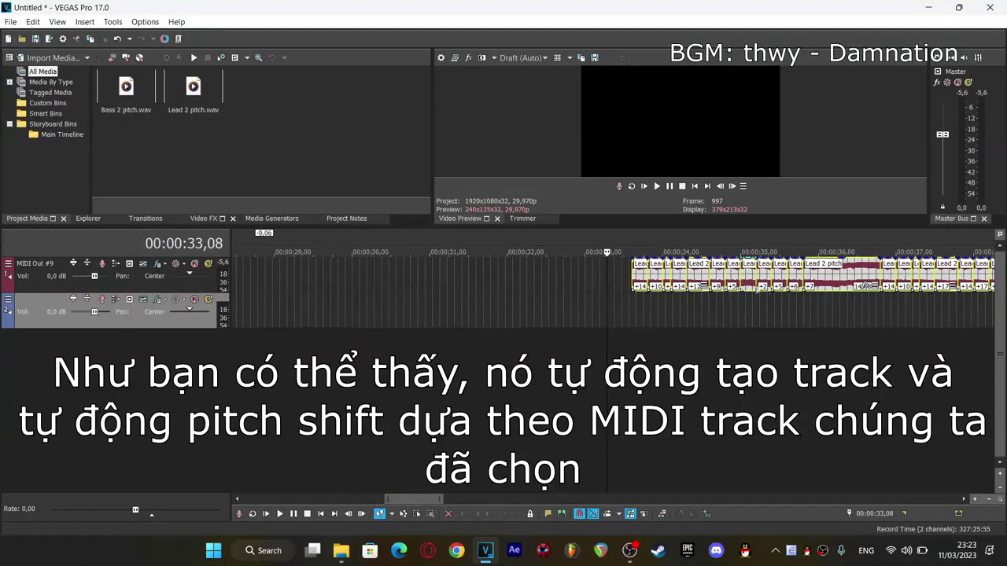
pyautogui.scroll(-8, 363, 309)
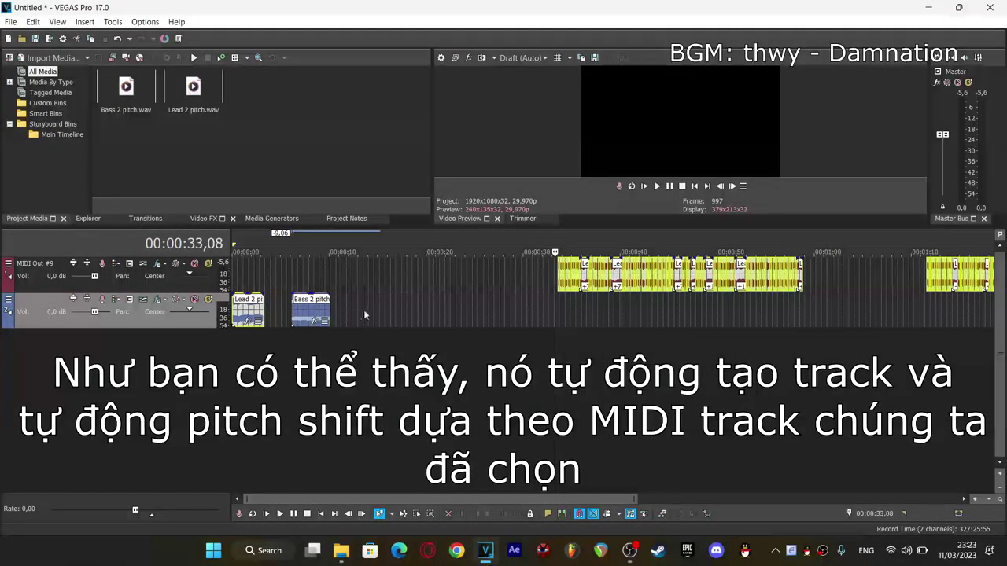
# Undo the generated lead track, then select the Bass 2 pitch clip and open Otomad Helper with it as source
pyautogui.hotkey('ctrl', 'z')
pyautogui.click(303, 273)
pyautogui.scroll(4, 302, 266)
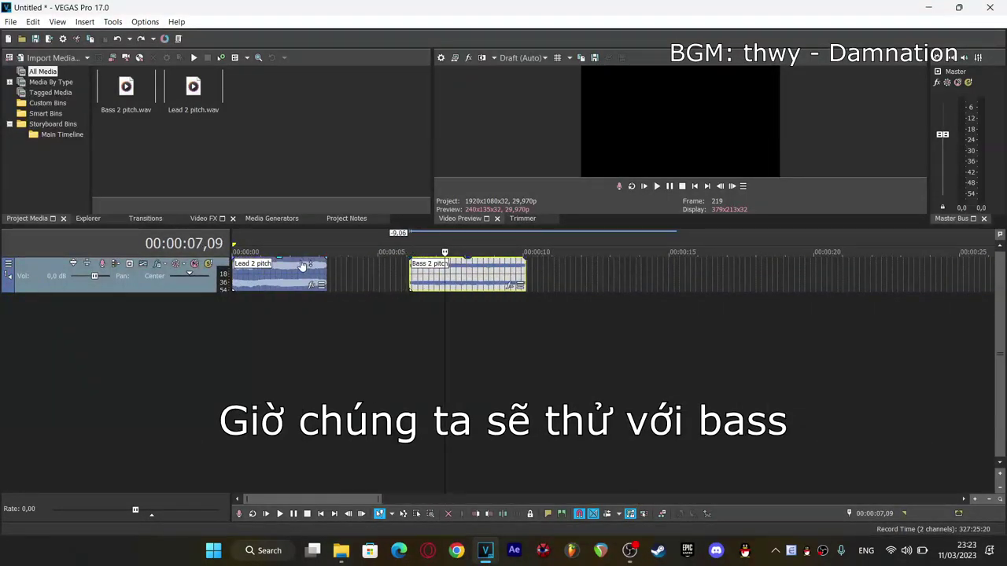
pyautogui.click(460, 273)
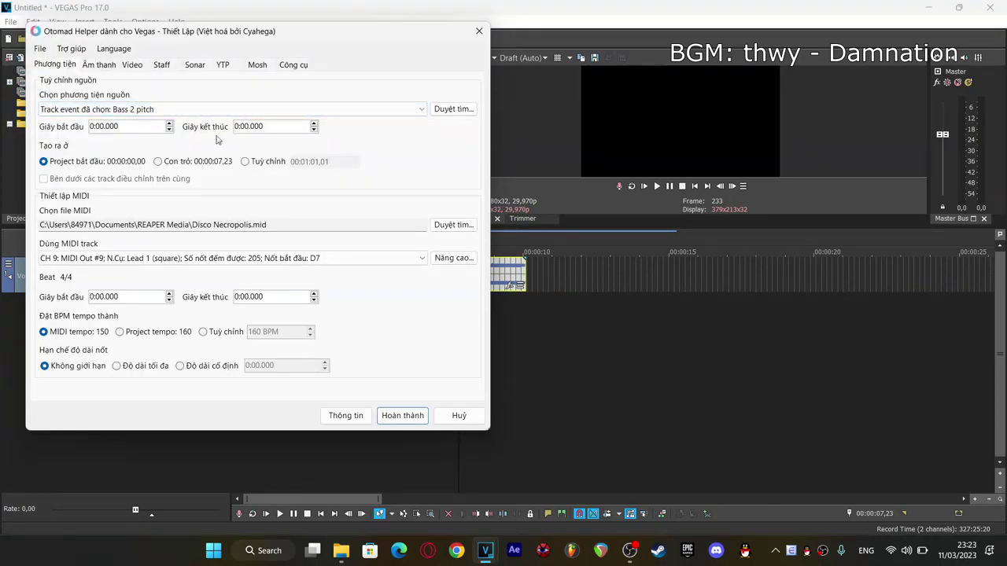
# Choose the MIDI track CH 2: MIDI Out #2, Slap Bass 1, and set the original pitch in the audio tuning settings to C3
pyautogui.click(359, 258)
pyautogui.click(232, 313)
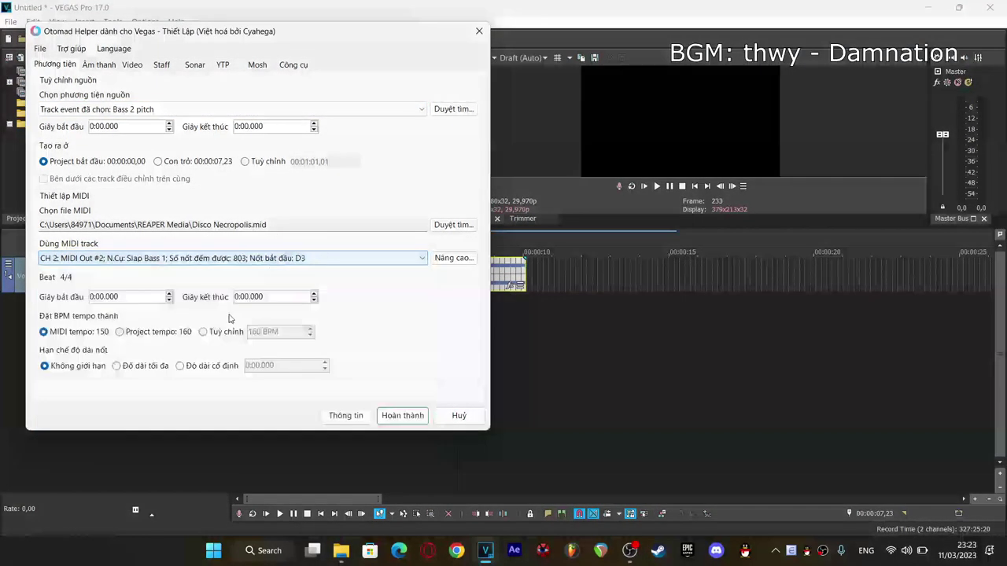
pyautogui.click(100, 66)
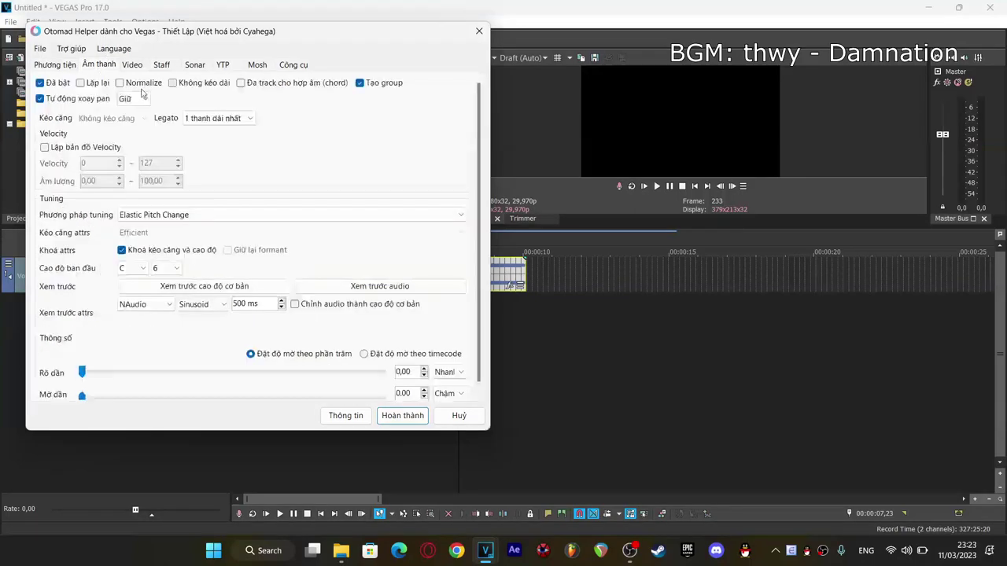
pyautogui.click(178, 270)
pyautogui.click(158, 312)
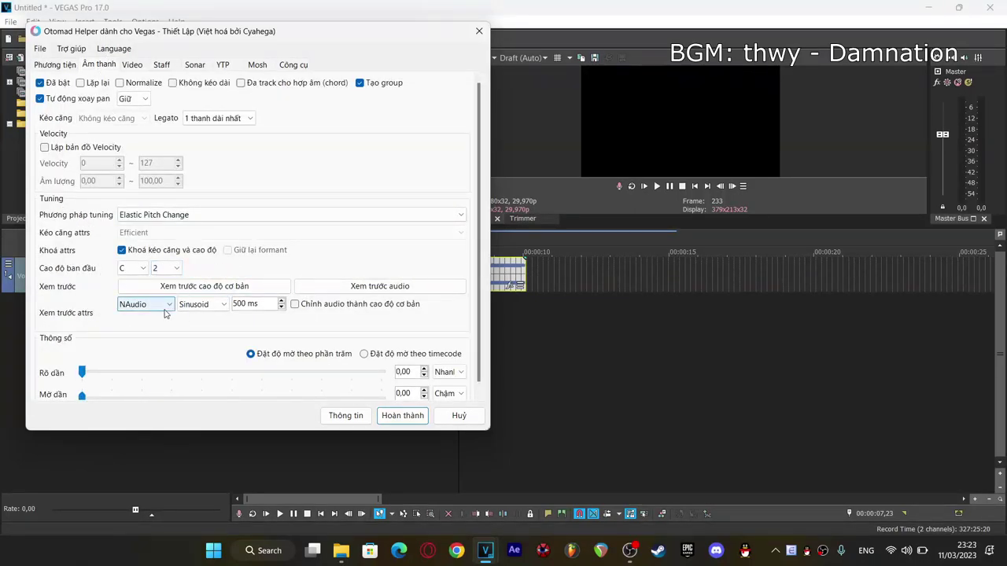
pyautogui.click(229, 289)
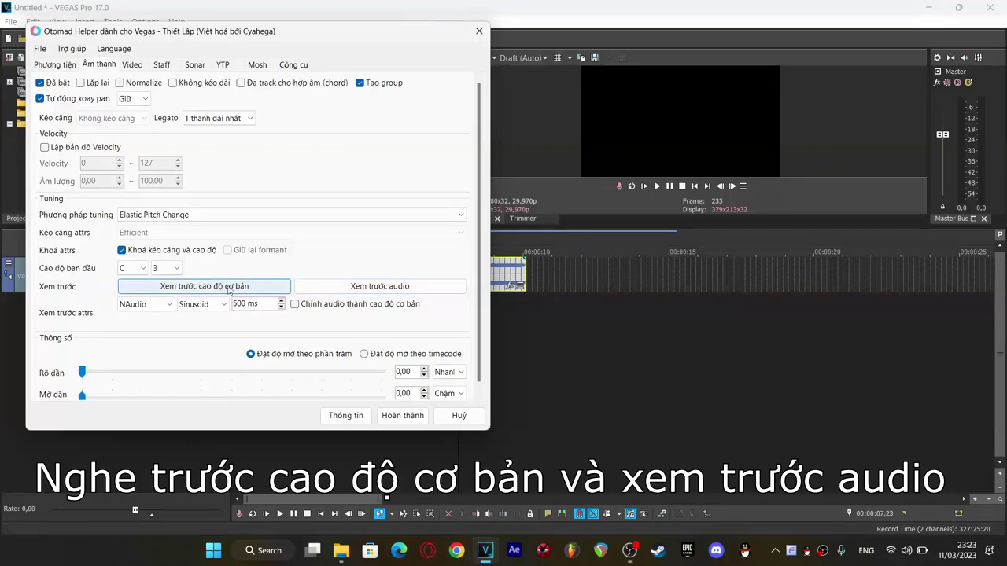
# Preview the basic pitch and the Bass 2 pitch audio, and generate the bass notes on the timeline
pyautogui.click(214, 285)
pyautogui.click(391, 286)
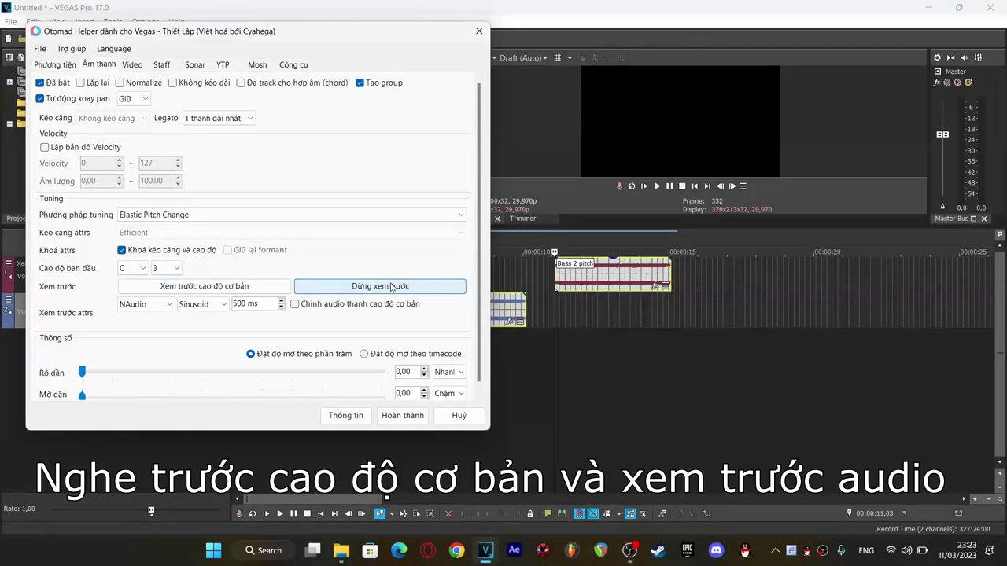
pyautogui.click(407, 291)
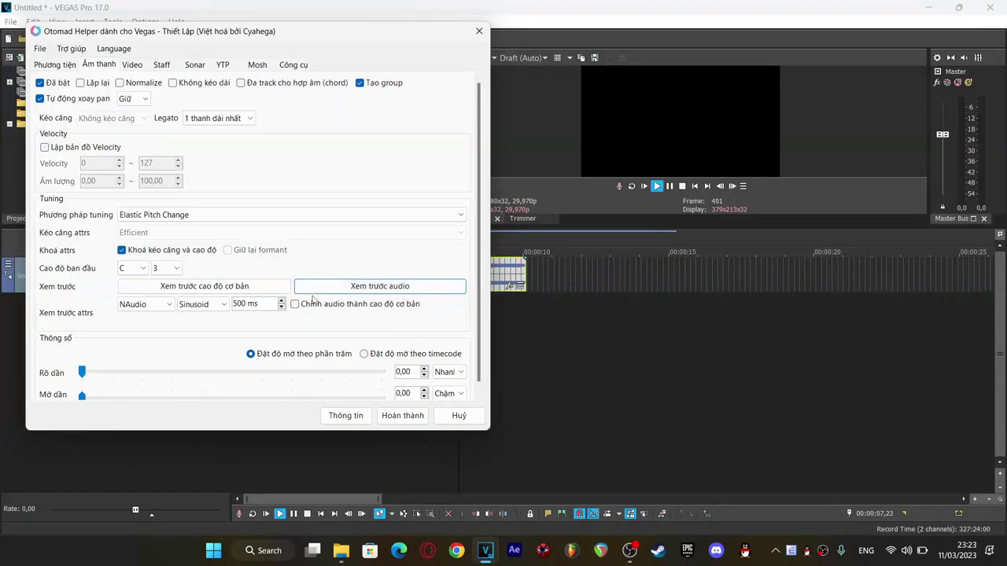
pyautogui.click(403, 416)
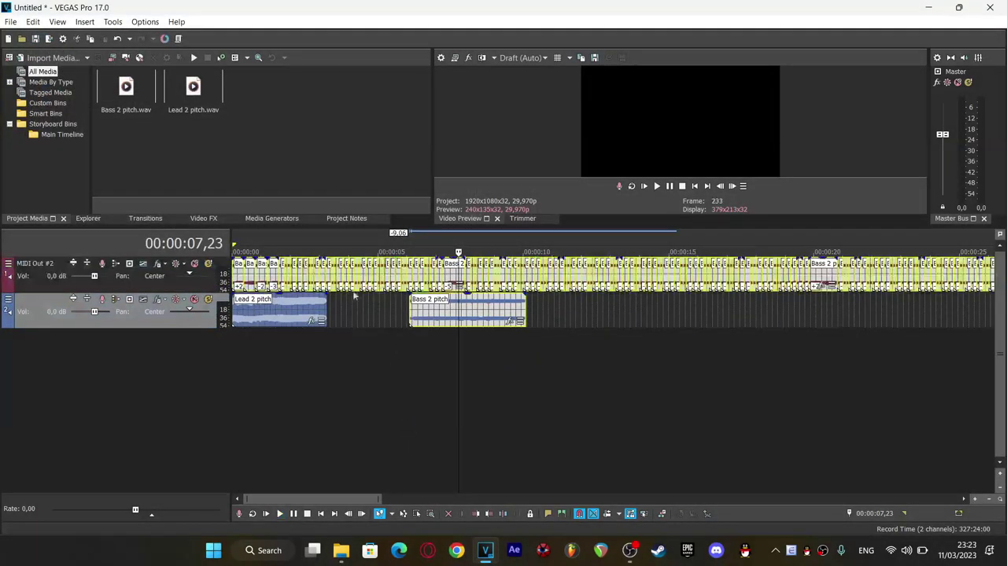
# Solo the MIDI Out #2 track and listen to the generated bass notes from the start of the timeline
pyautogui.click(208, 263)
pyautogui.click(234, 242)
pyautogui.press('space')
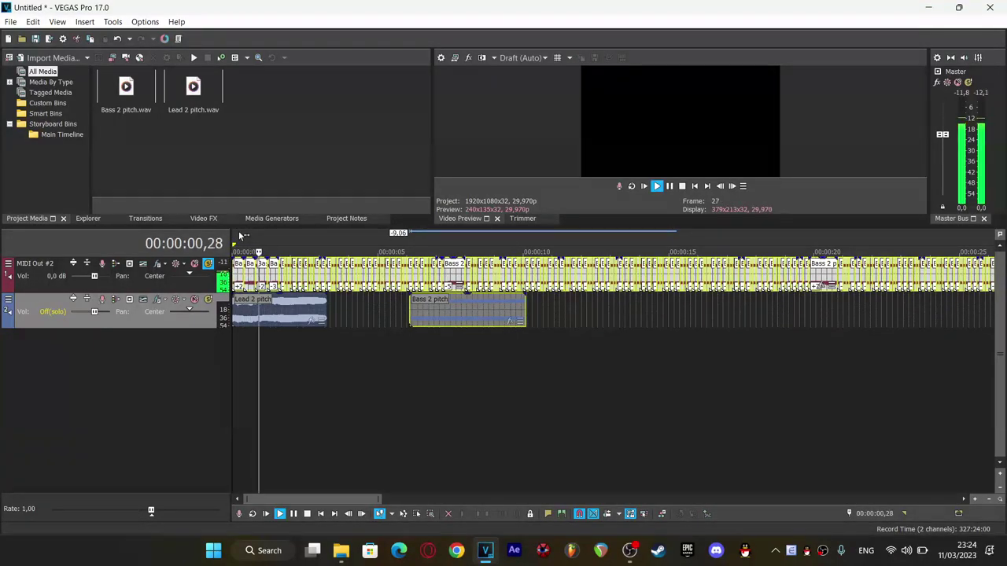
pyautogui.scroll(4, 483, 253)
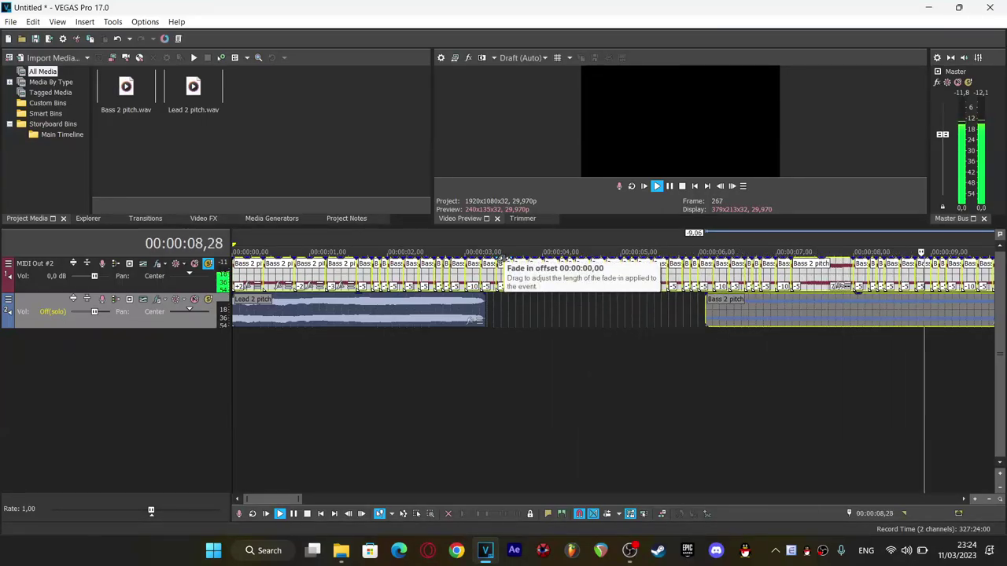
pyautogui.scroll(-5, 500, 258)
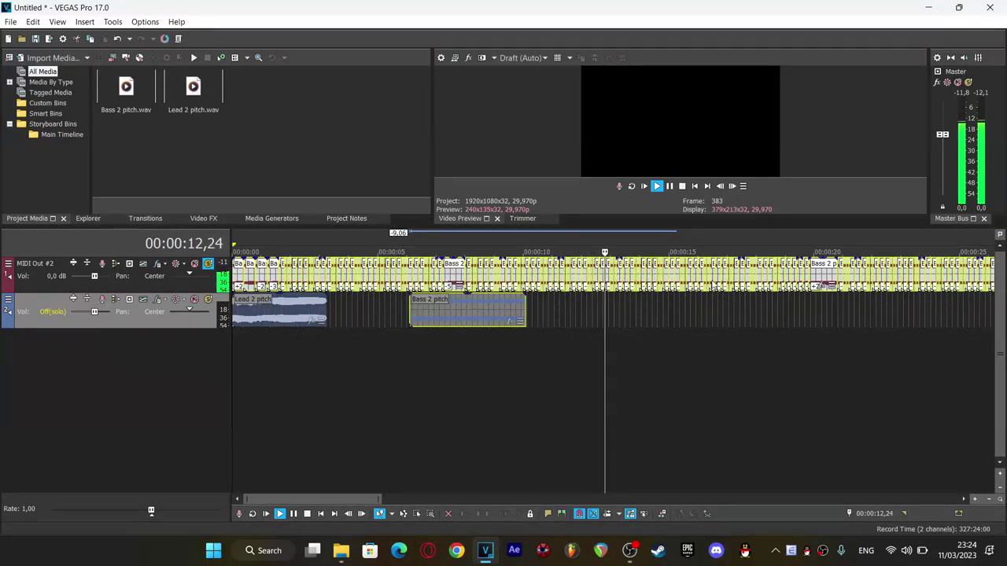
pyautogui.press('space')
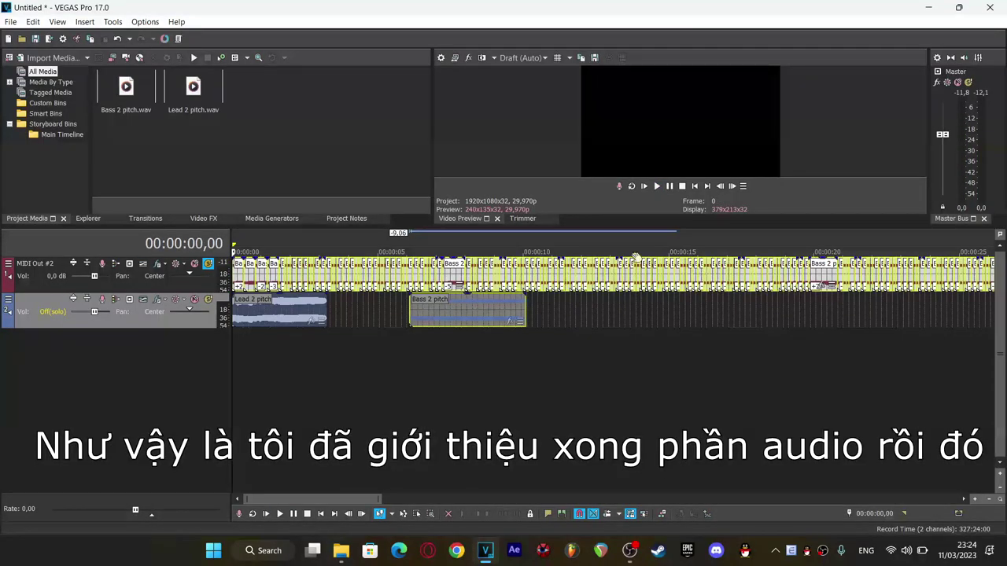
pyautogui.scroll(-3, 543, 315)
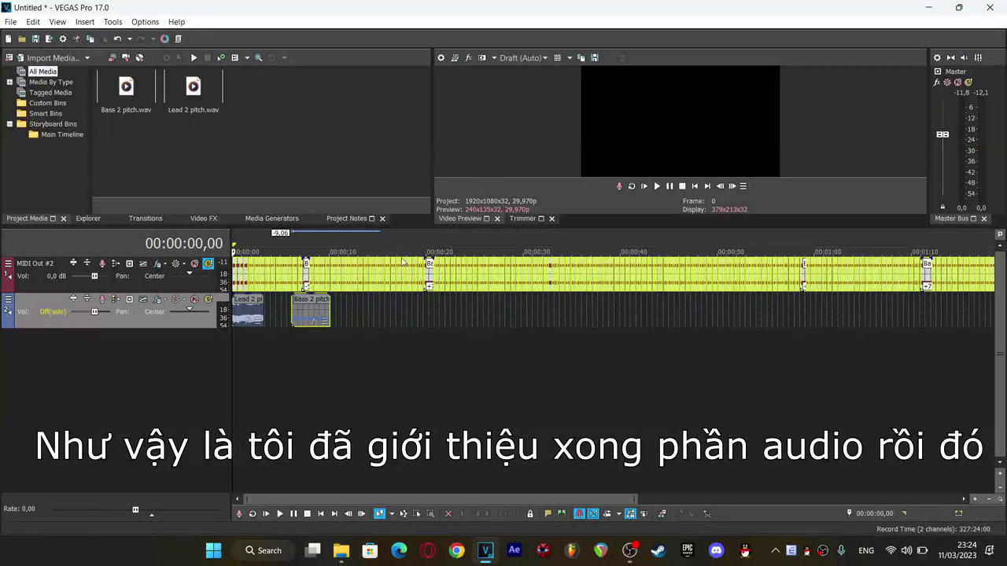
pyautogui.scroll(-2, 409, 258)
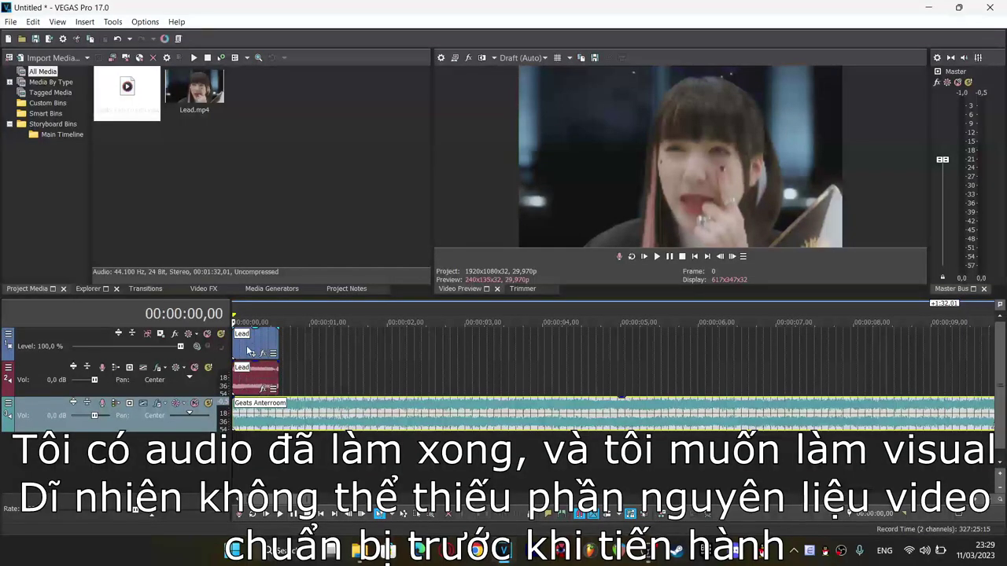
# Mute the Lead clip's audio and video tracks and play the Geats Anterroom audio from the start
pyautogui.click(195, 369)
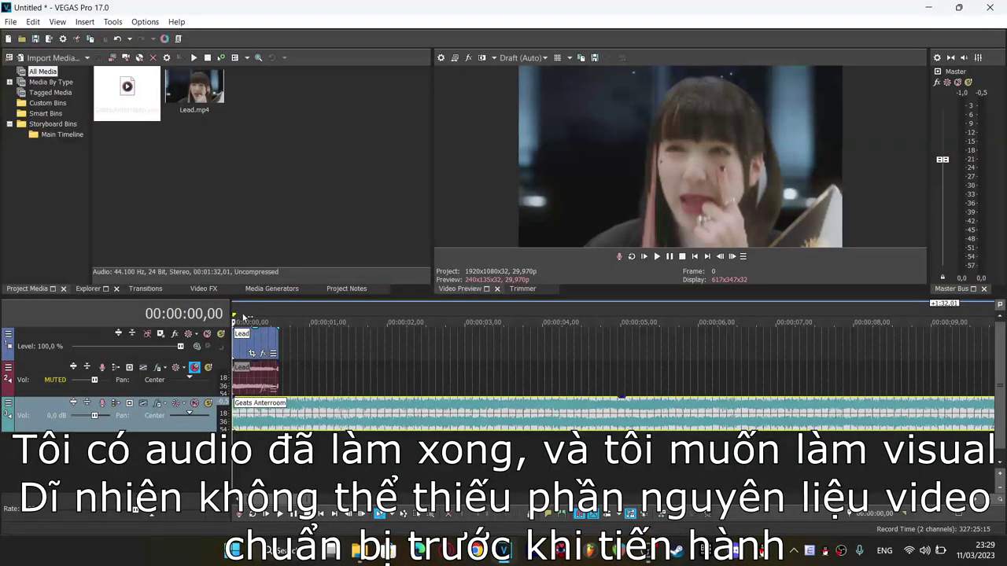
pyautogui.click(206, 334)
pyautogui.press('space')
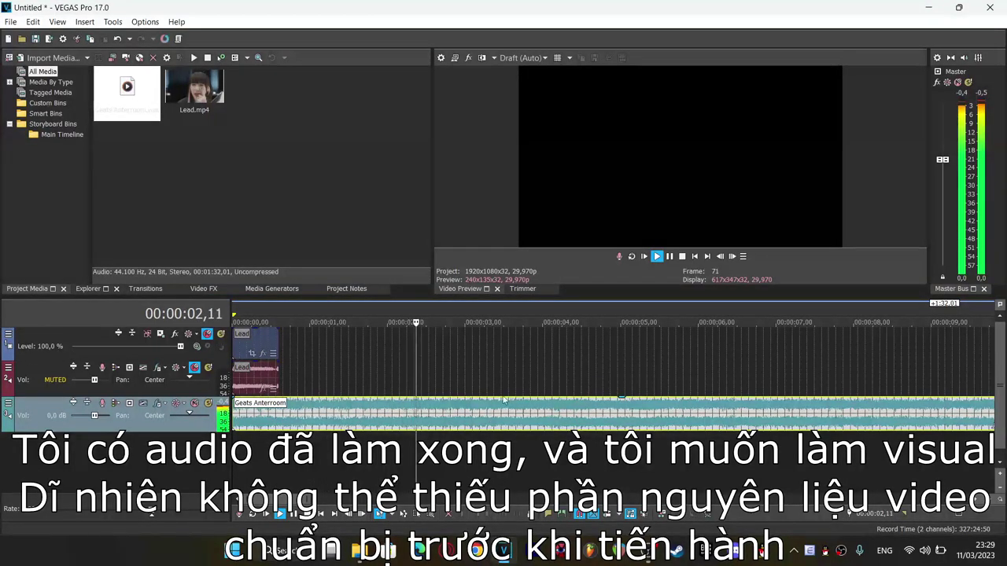
pyautogui.press('space')
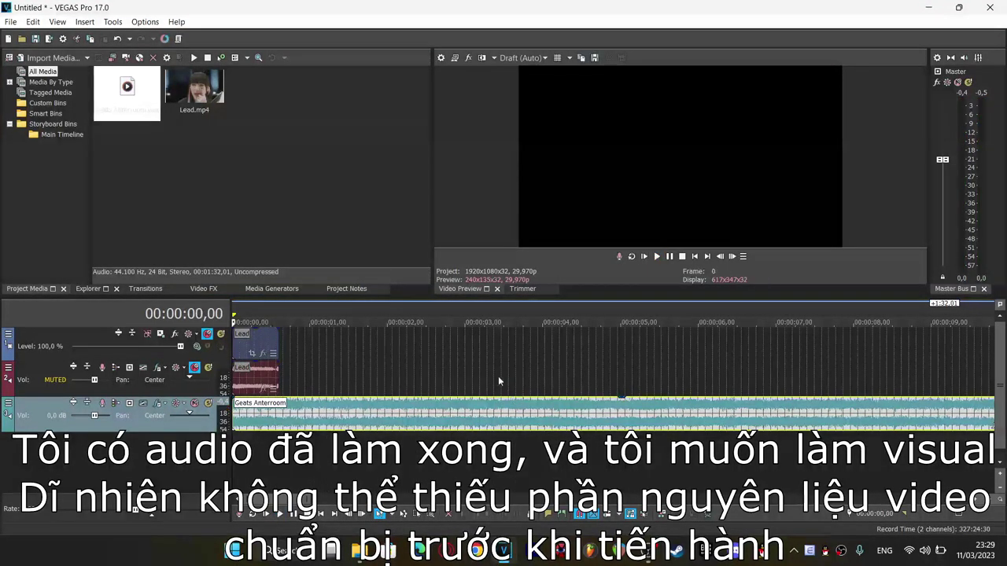
# Unmute and solo the Lead clip's video and audio tracks, and play the clip from the start
pyautogui.click(220, 335)
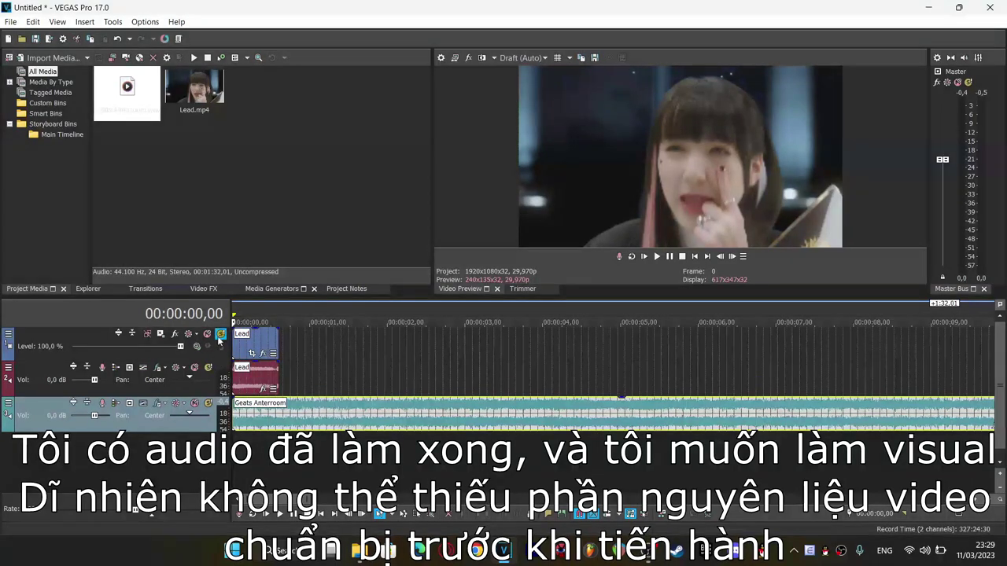
pyautogui.click(208, 367)
pyautogui.press('space')
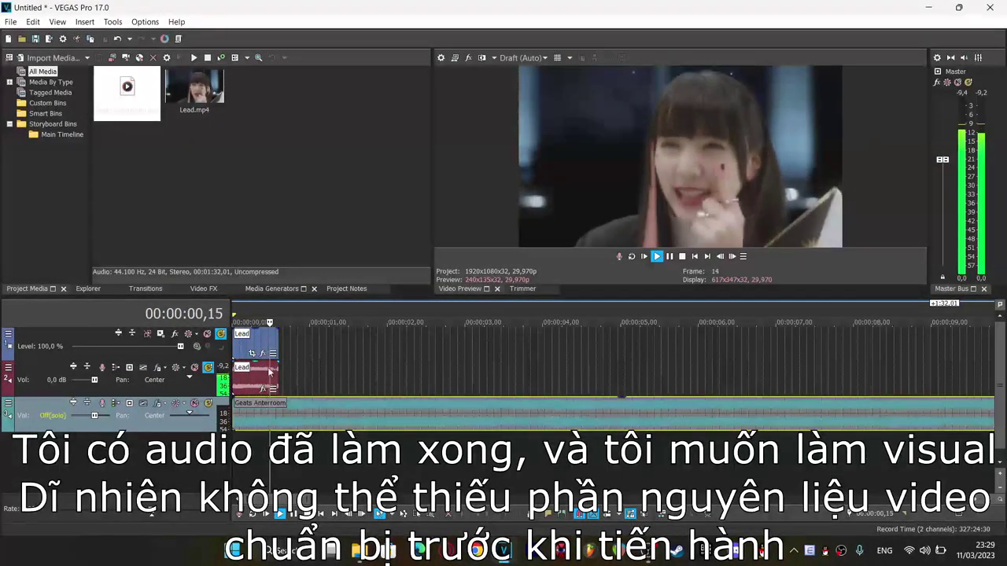
pyautogui.press('space')
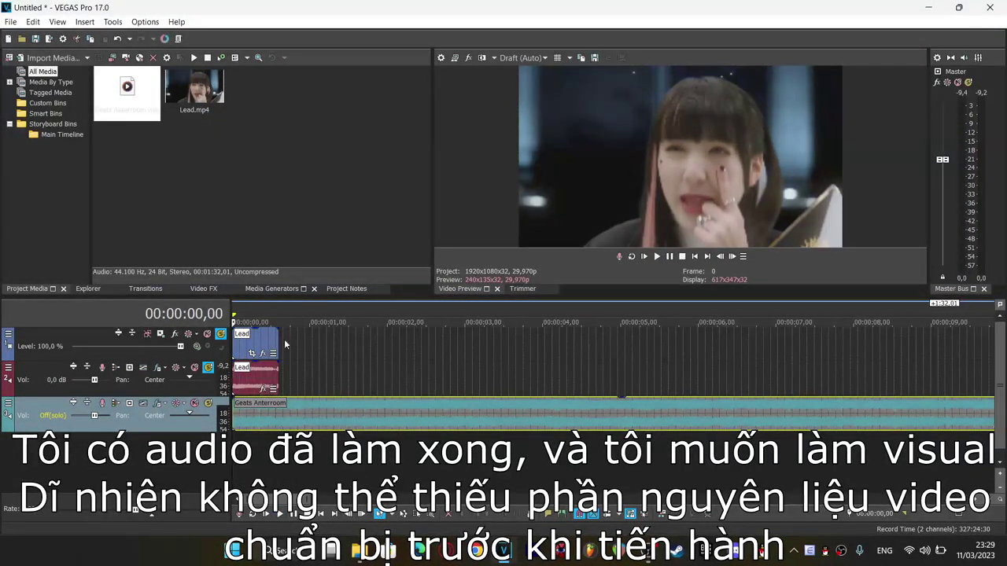
# Ungroup the Lead clip's video from its audio and delete the audio part
pyautogui.click(239, 338)
pyautogui.scroll(5, 275, 346)
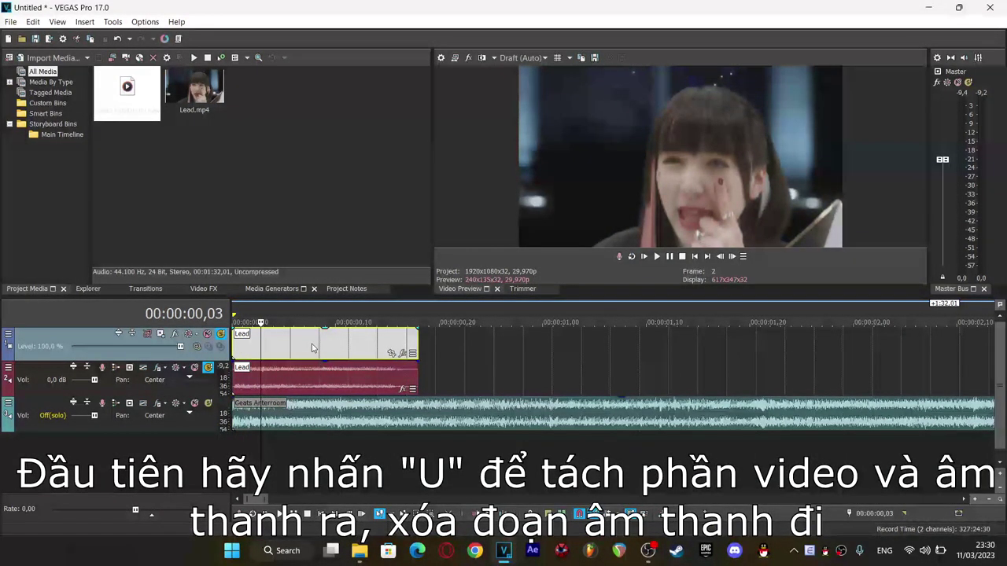
pyautogui.click(317, 375)
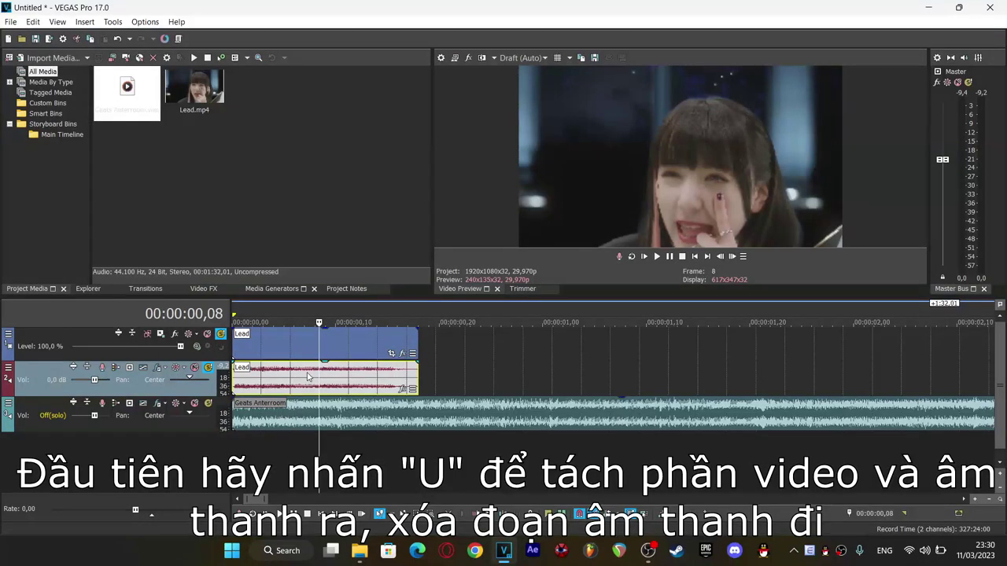
pyautogui.press('Delete')
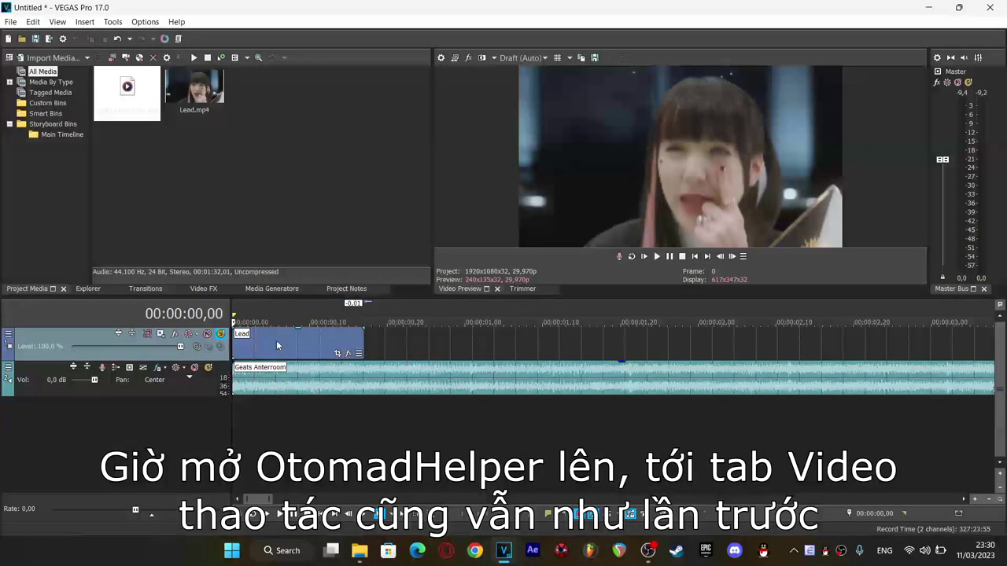
# Select the Lead video clip, open Otomad Helper and load Actor Anterroom.mid as the MIDI file
pyautogui.click(277, 339)
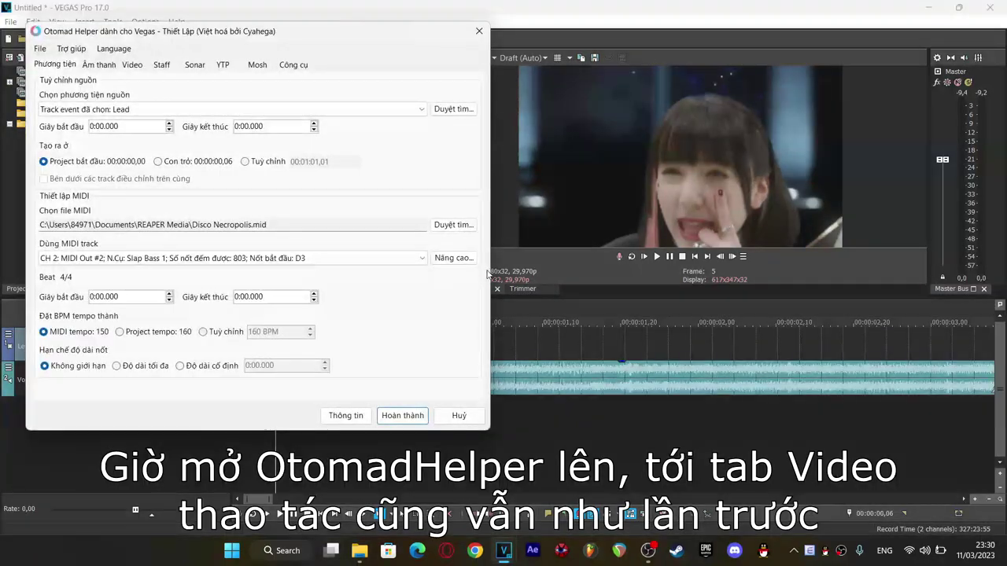
pyautogui.click(463, 228)
pyautogui.click(238, 144)
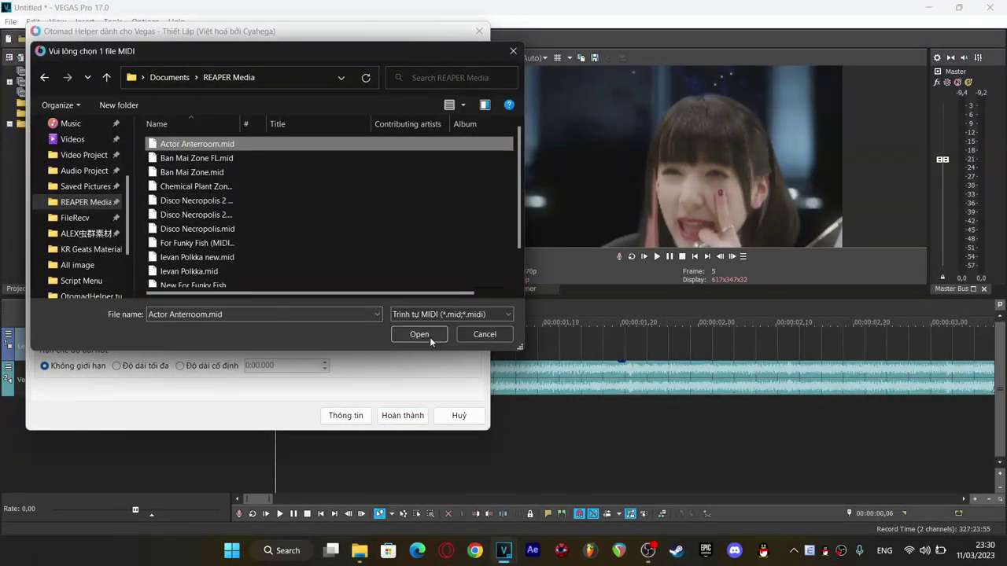
pyautogui.click(430, 336)
# Choose the MIDI track CH 1: MIDI Out, Acoustic Grand, and use the selected track event Lead as source media
pyautogui.click(236, 258)
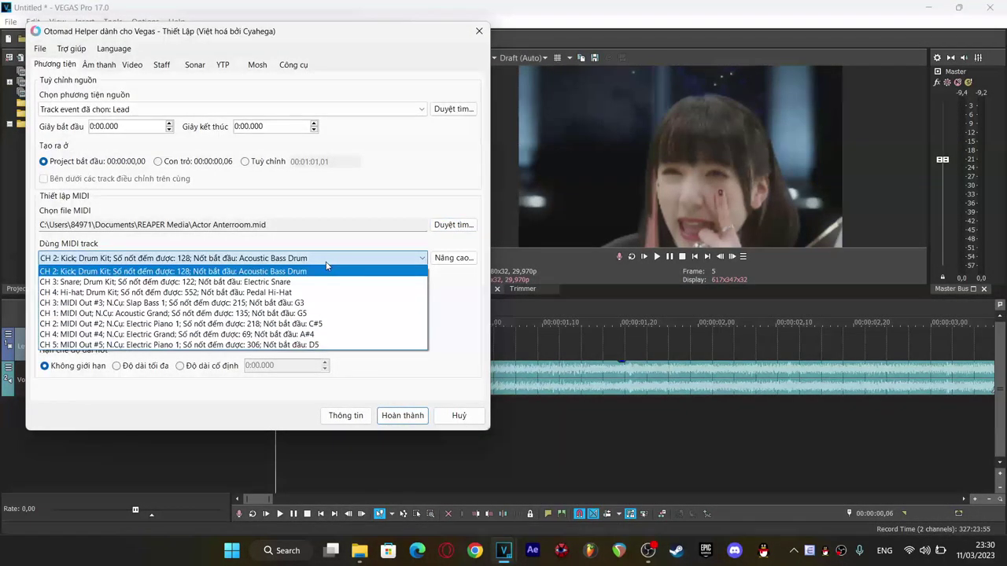
pyautogui.click(241, 314)
pyautogui.click(110, 110)
pyautogui.click(95, 126)
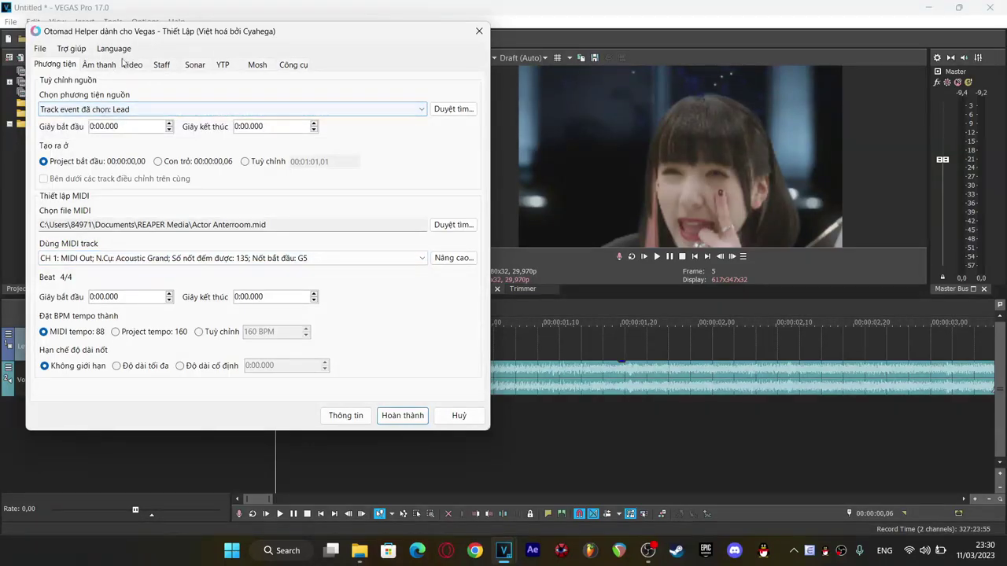
# In the video settings, set the stretch to Không kéo căng and the legato to 1 thanh dài nhất
pyautogui.click(125, 64)
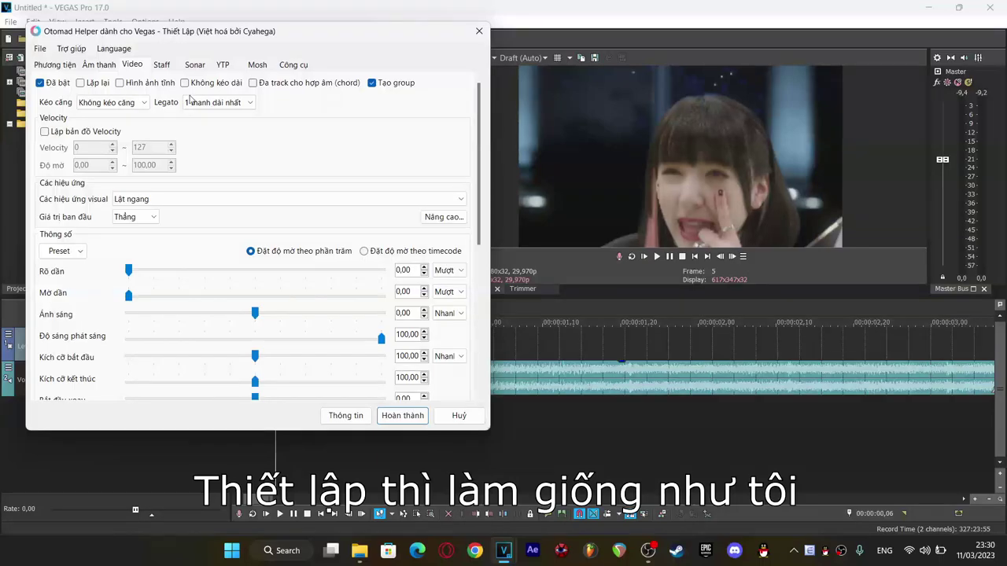
pyautogui.click(145, 98)
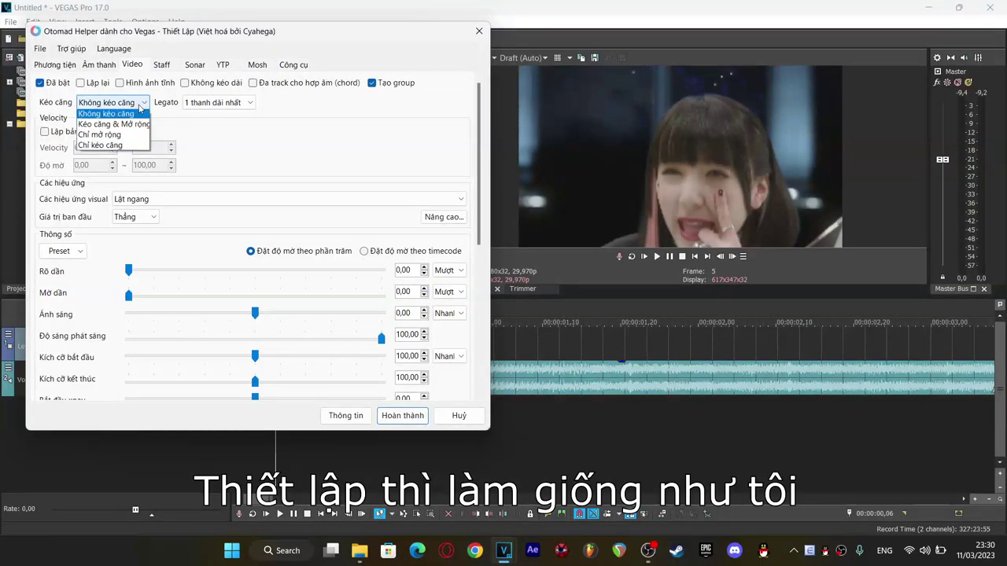
pyautogui.click(106, 103)
pyautogui.click(216, 102)
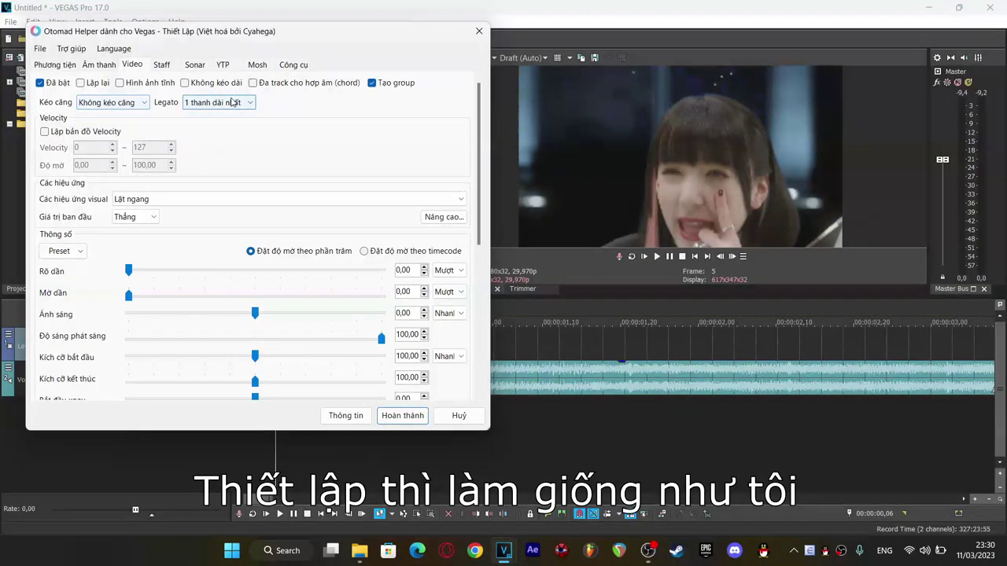
pyautogui.click(232, 139)
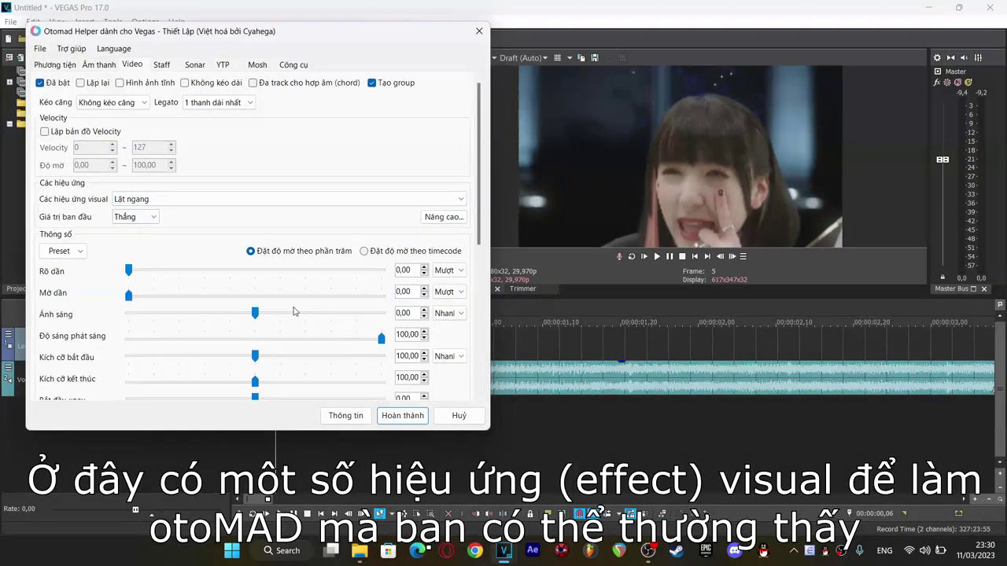
# Examine the video parameter sliders and the list of available visual effects
pyautogui.scroll(-5, 77, 329)
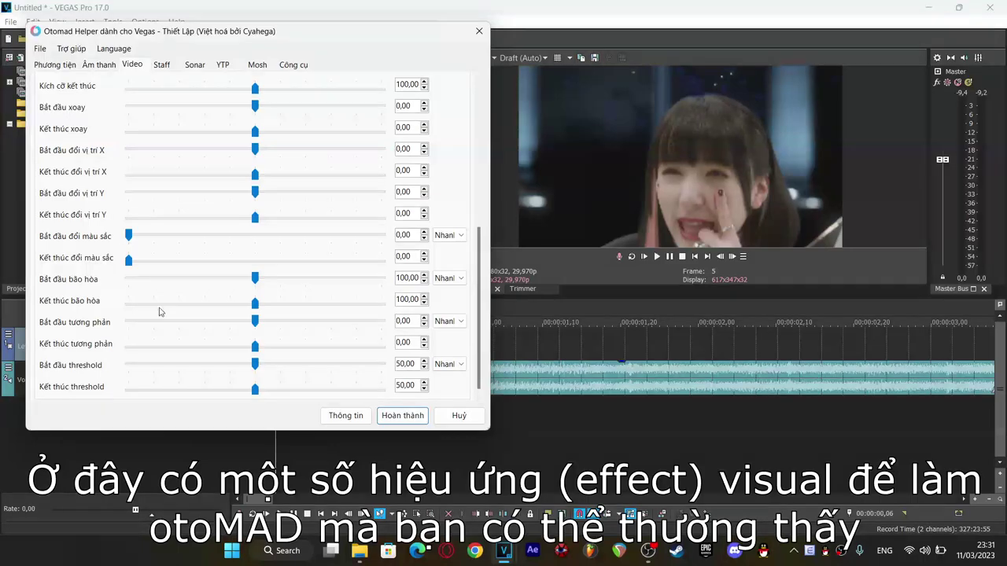
pyautogui.scroll(5, 92, 214)
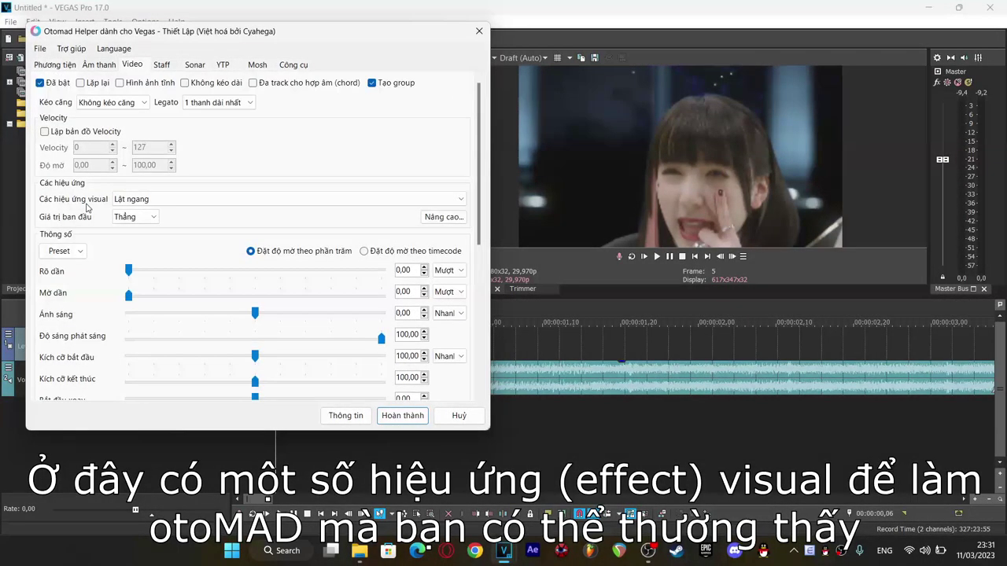
pyautogui.click(441, 202)
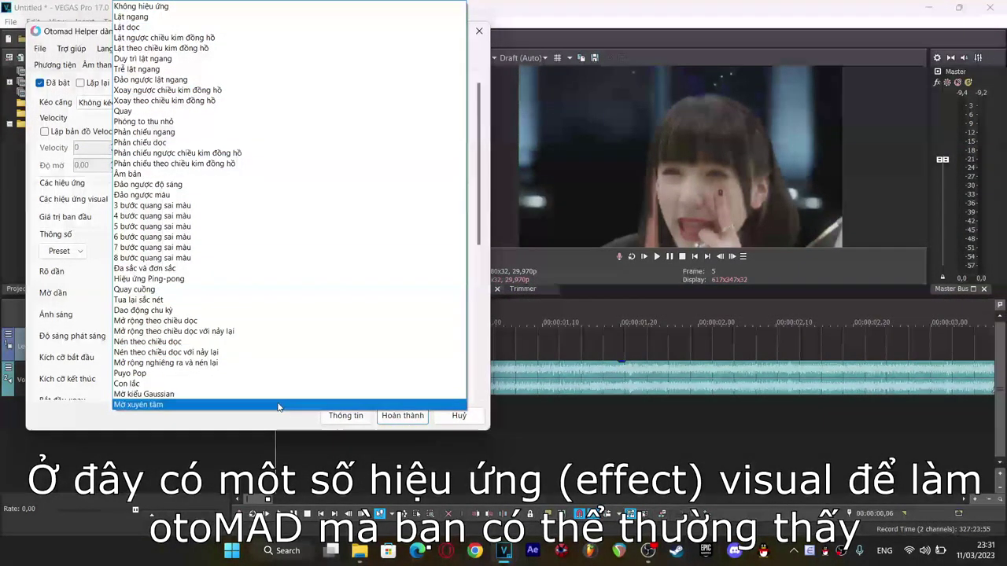
pyautogui.click(98, 214)
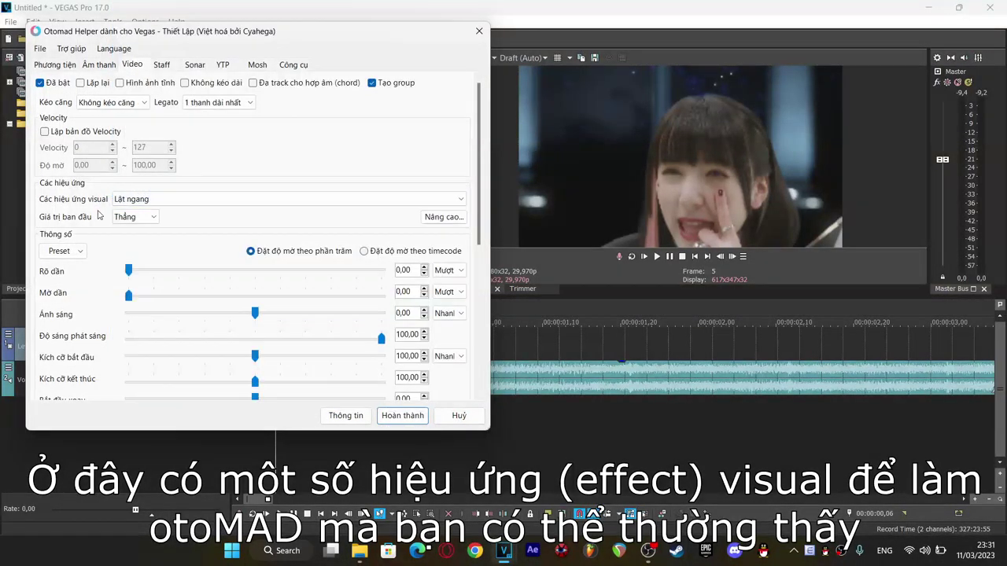
# Examine the advanced PV visual rhythm effect options, from flip and rotation to blur, and close them without changes
pyautogui.click(443, 219)
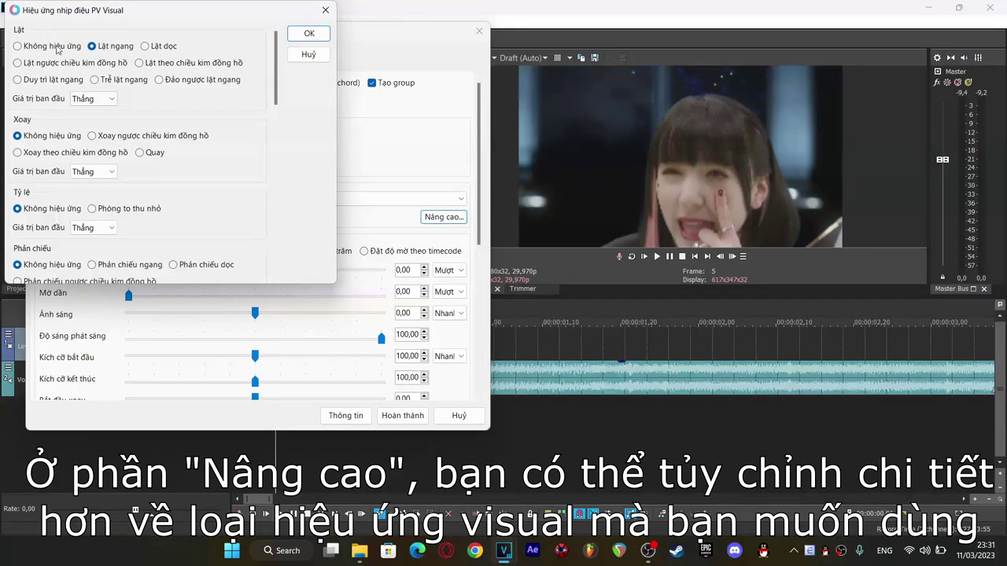
pyautogui.scroll(-3, 209, 131)
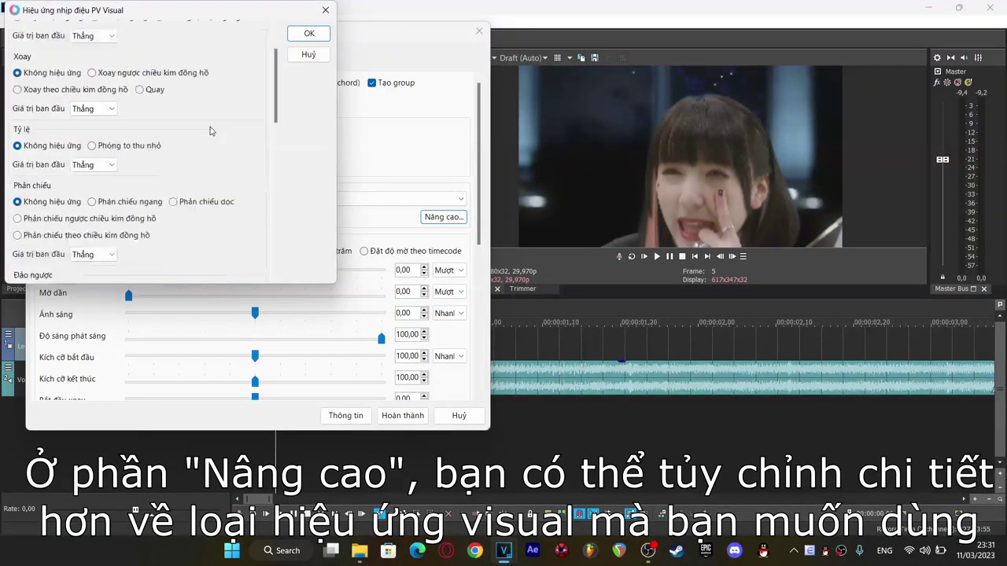
pyautogui.scroll(-2, 59, 140)
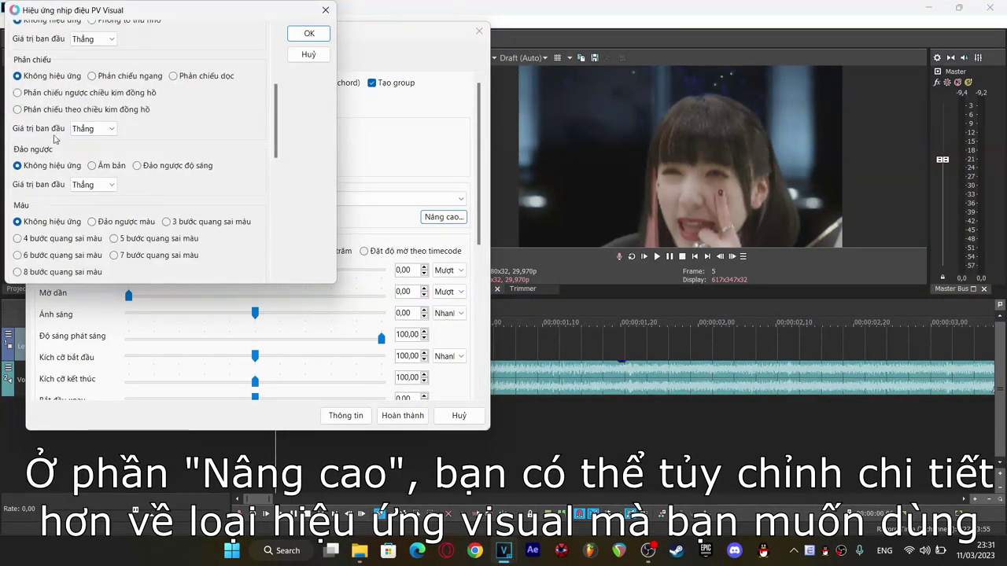
pyautogui.scroll(-4, 45, 154)
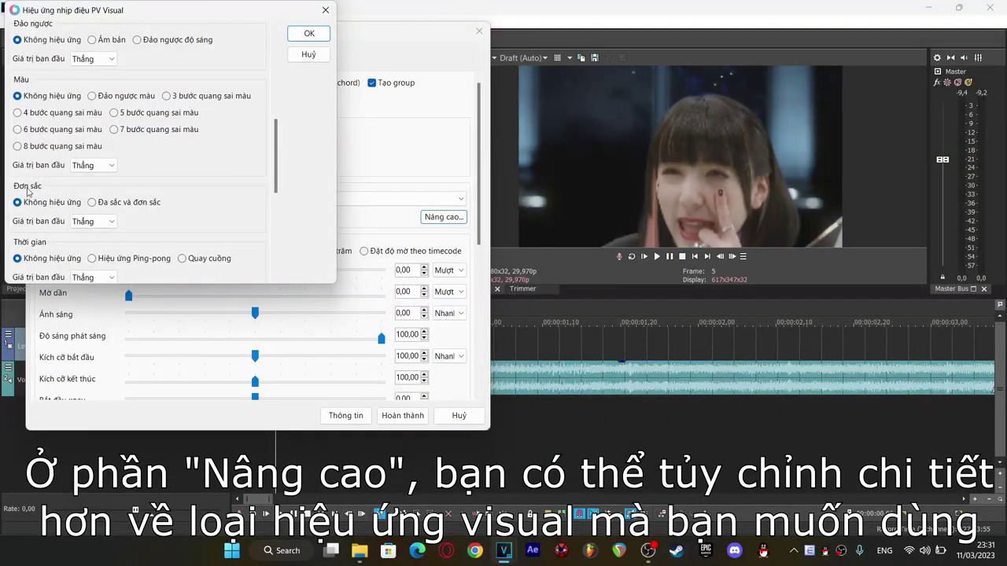
pyautogui.scroll(-8, 47, 202)
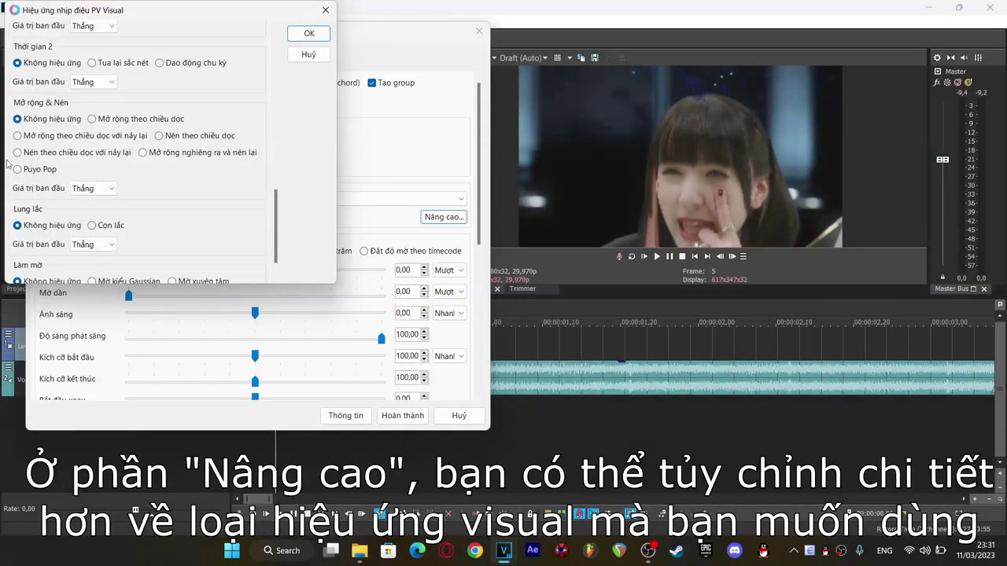
pyautogui.scroll(-1, 59, 187)
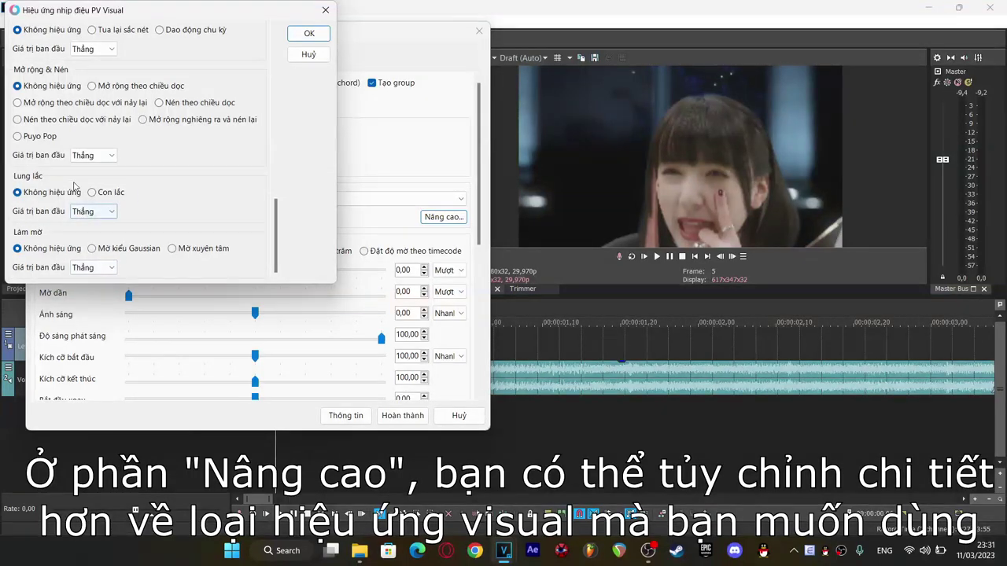
pyautogui.click(308, 54)
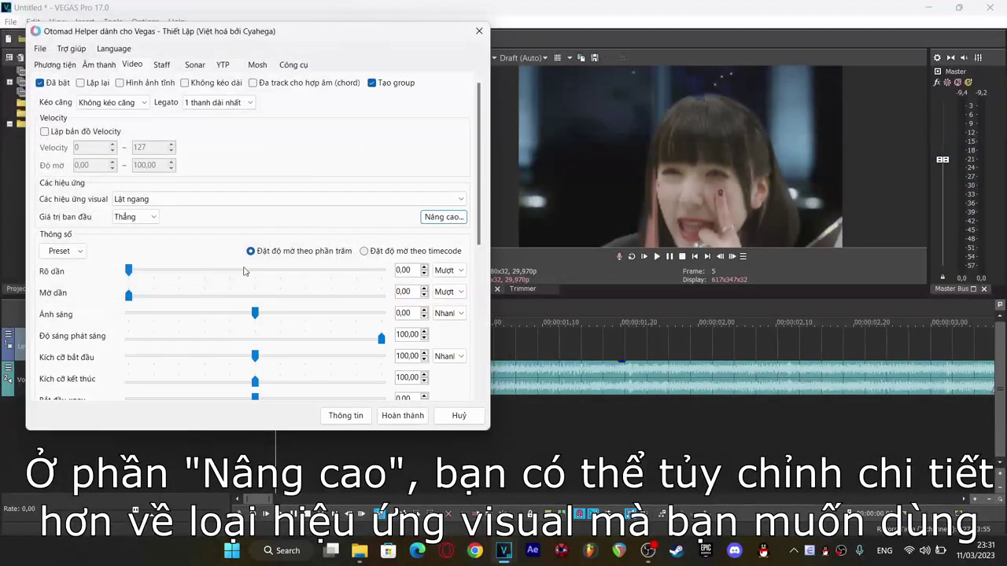
# Choose Lật ngang as the visual effect and generate the MIDI-synced video track
pyautogui.click(240, 198)
pyautogui.click(306, 19)
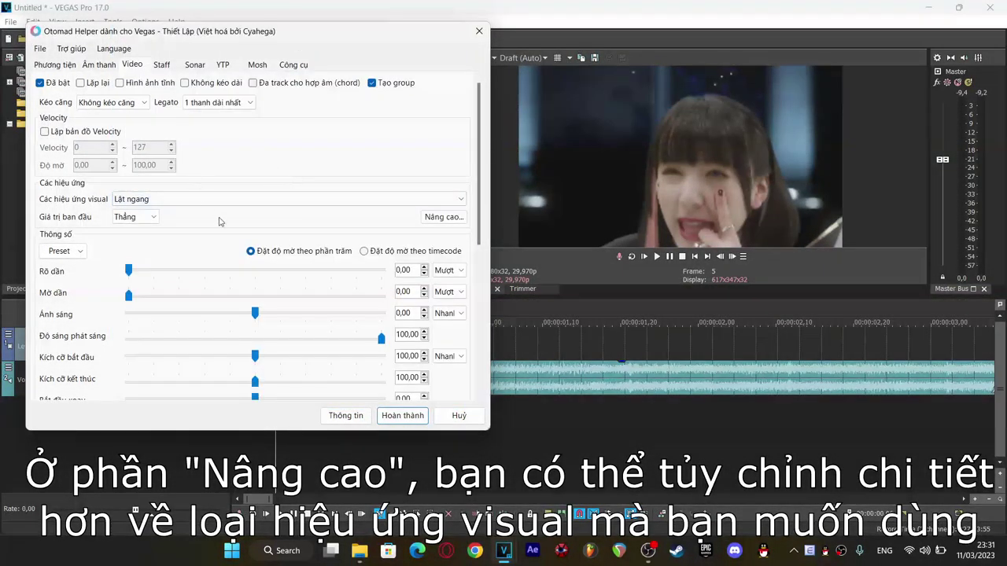
pyautogui.click(402, 415)
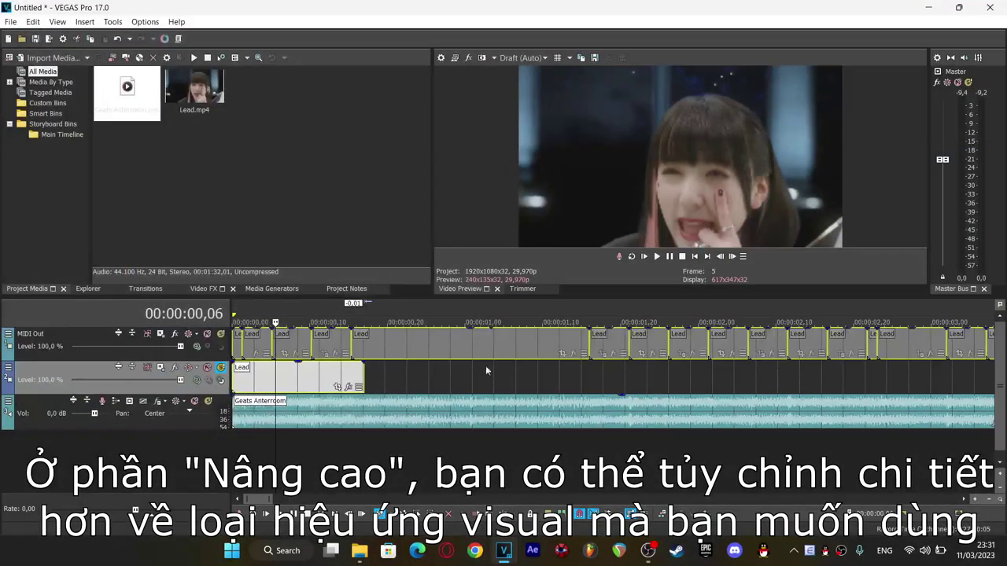
# Solo the MIDI Out video track instead of the original Lead track, and play the project from the start
pyautogui.click(208, 367)
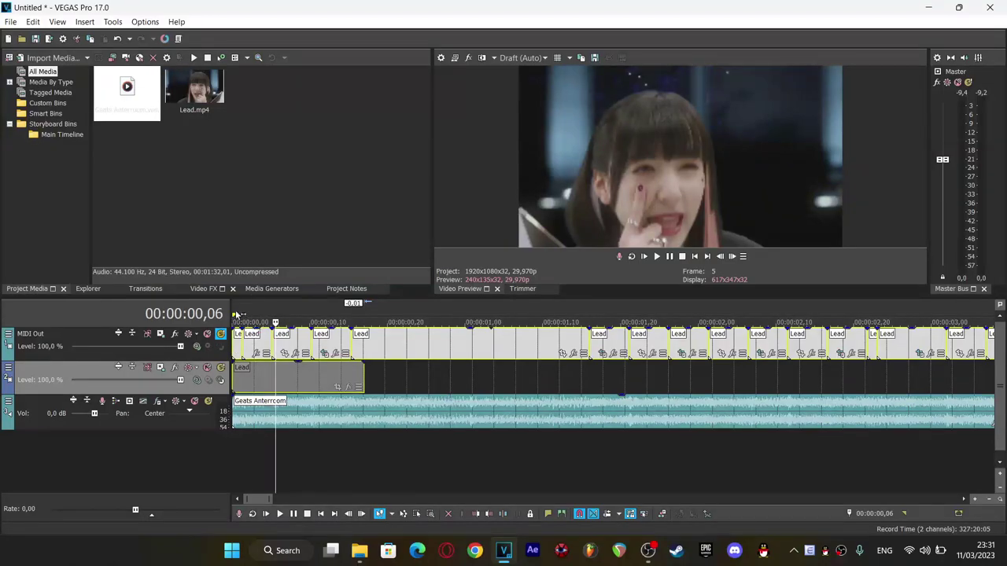
pyautogui.click(237, 315)
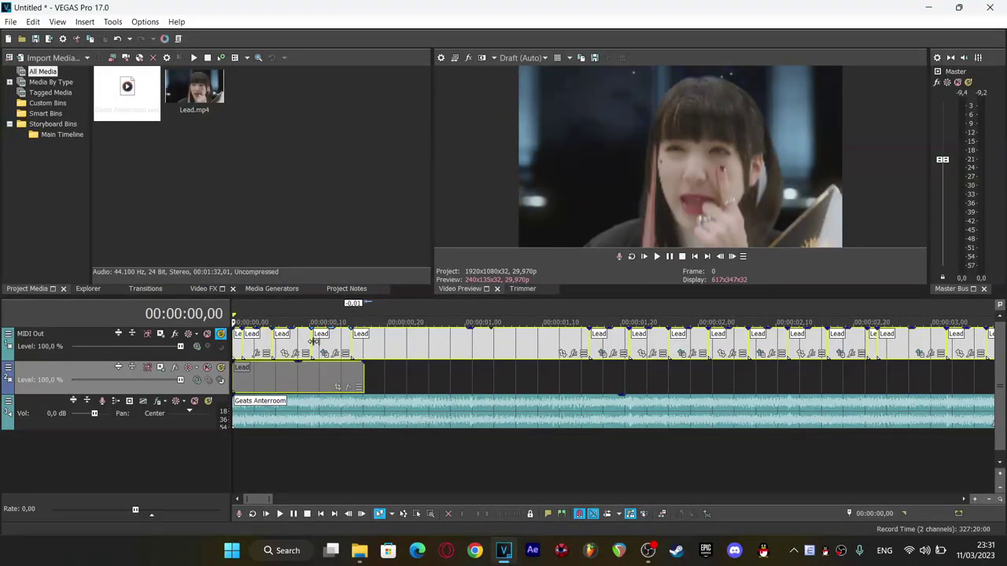
pyautogui.scroll(-4, 313, 342)
pyautogui.press('space')
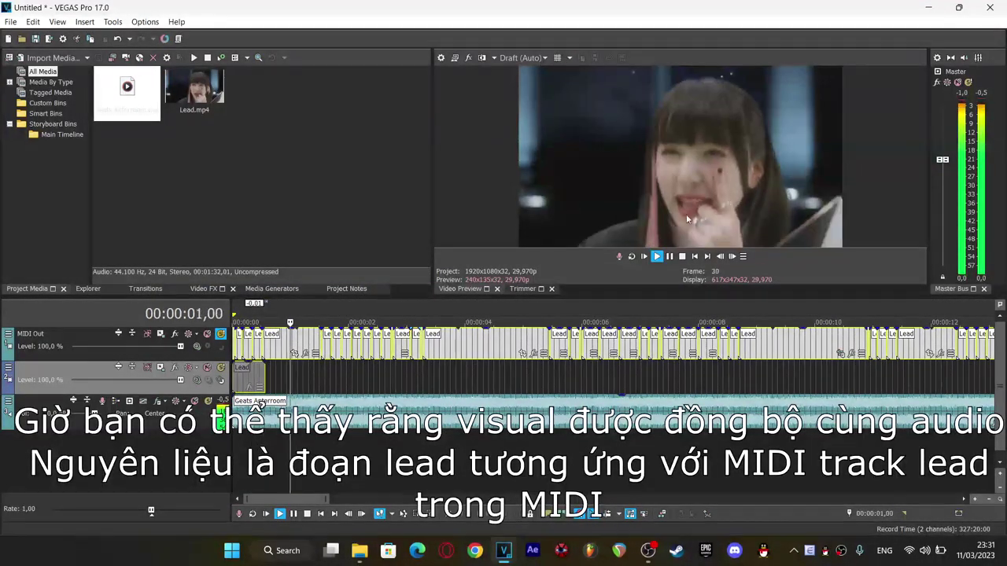